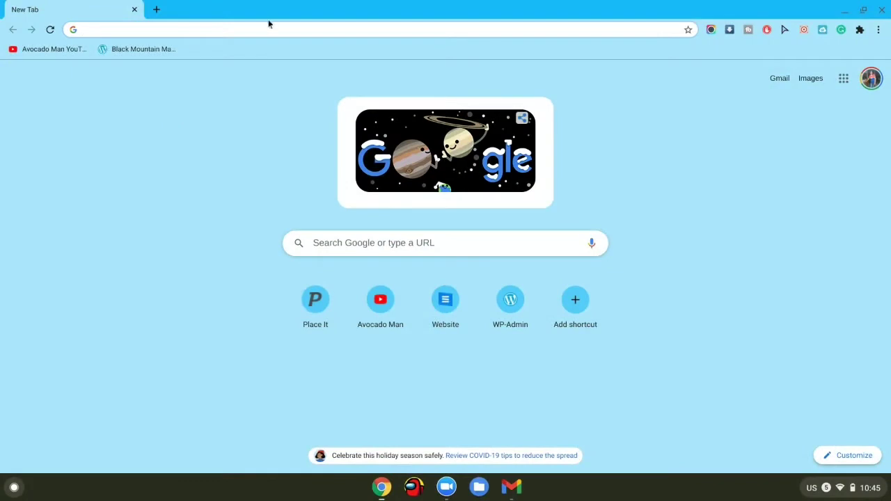
# Step: Load the progeeksblog template article and save Channel-Art-Templates (2).zip to Downloads
pyautogui.write('https://www.progeeksblog.com/youtube-channel-art-template-psd/')
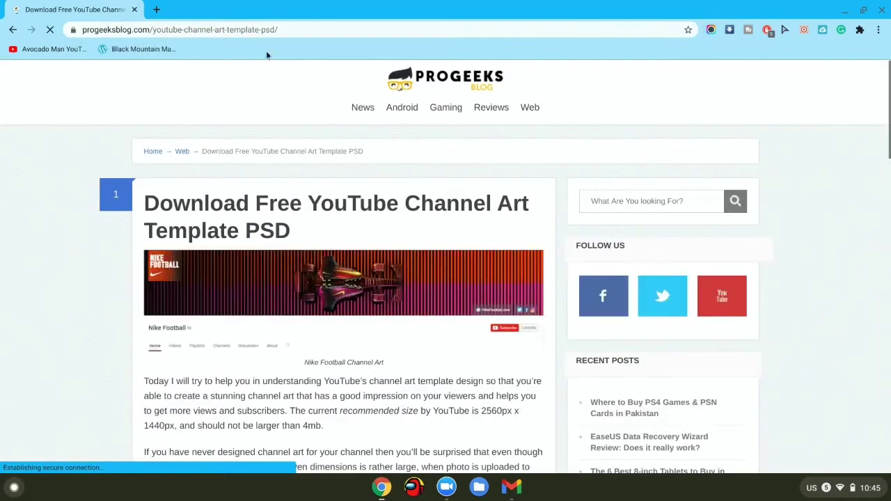
pyautogui.scroll(-7, 322, 153)
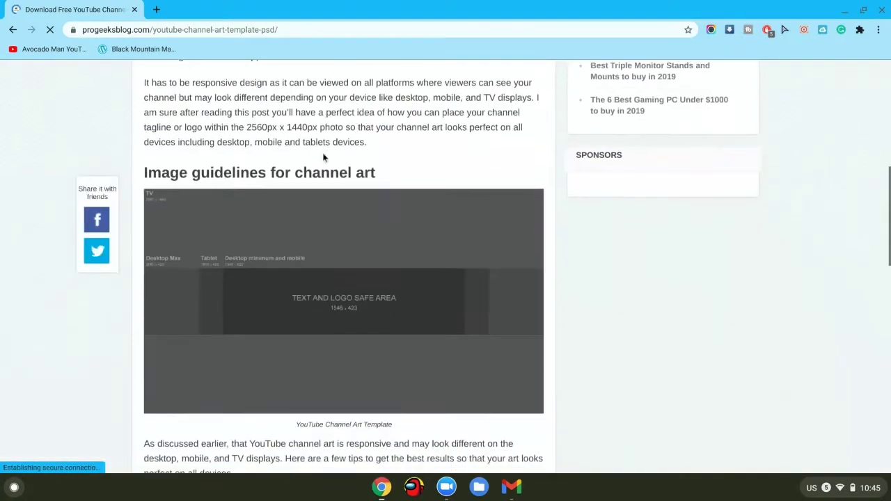
pyautogui.scroll(-8, 323, 158)
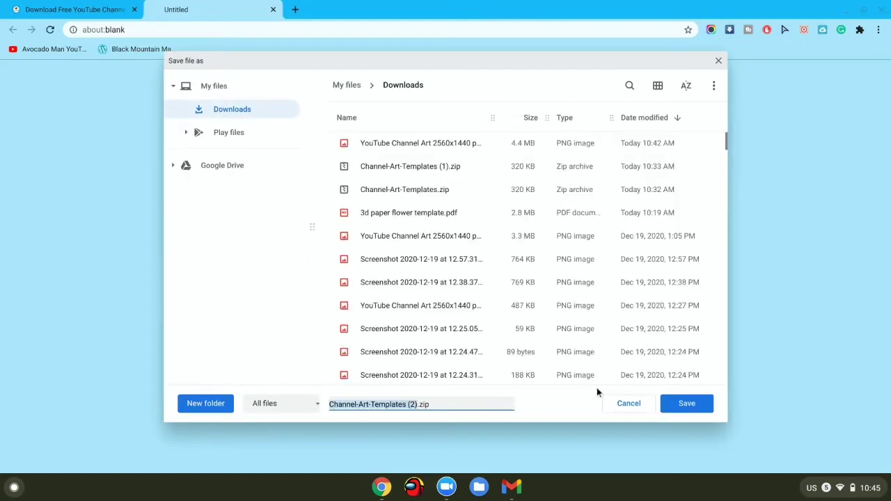
pyautogui.click(693, 407)
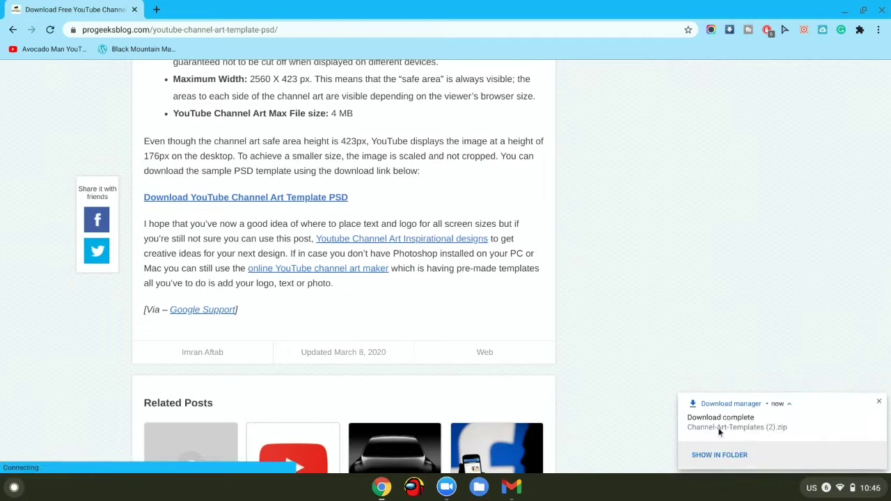
# Step: Open crello.com in a new tab and start a blank YouTube Channel Art design via a 'Youtu' search
pyautogui.click(156, 9)
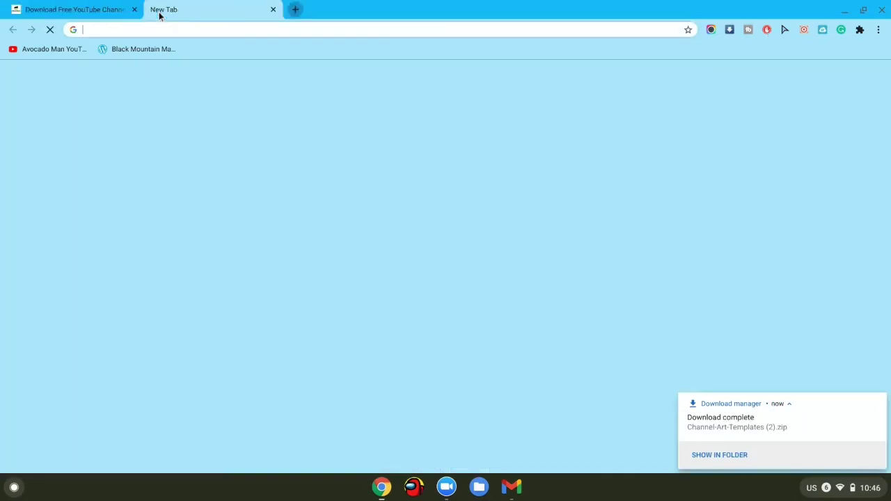
pyautogui.write('crello.com')
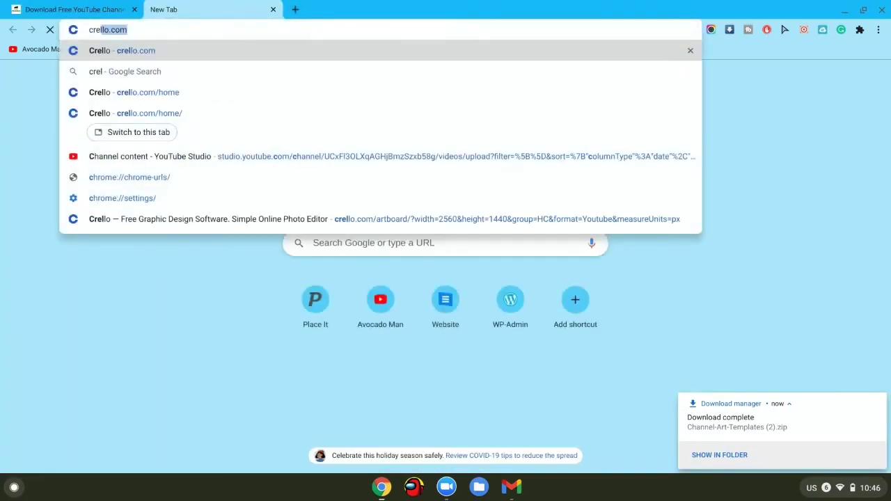
pyautogui.press('Return')
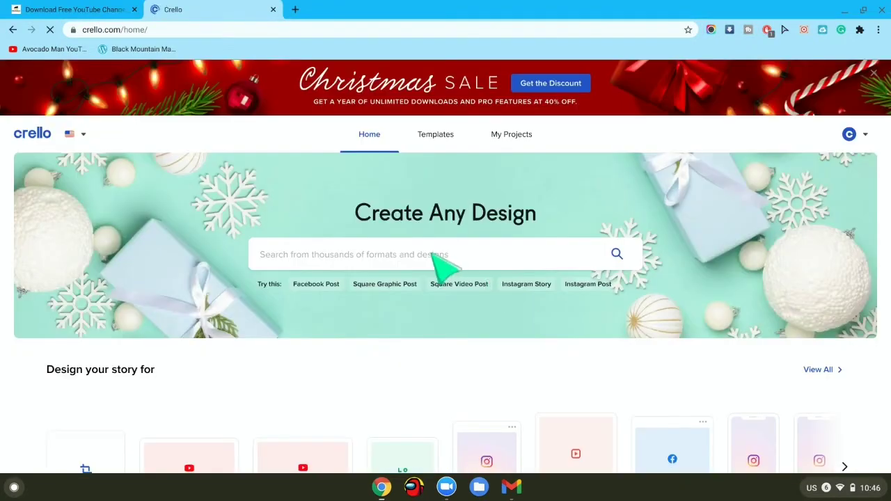
pyautogui.click(421, 255)
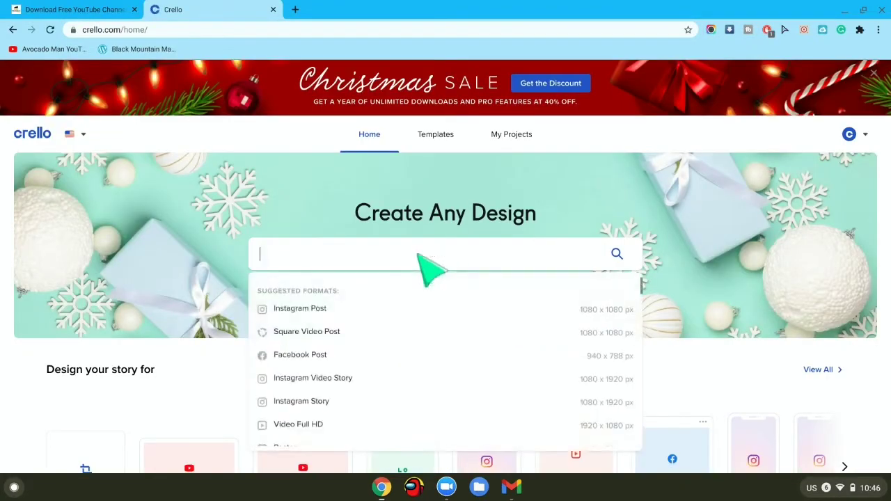
pyautogui.write('You')
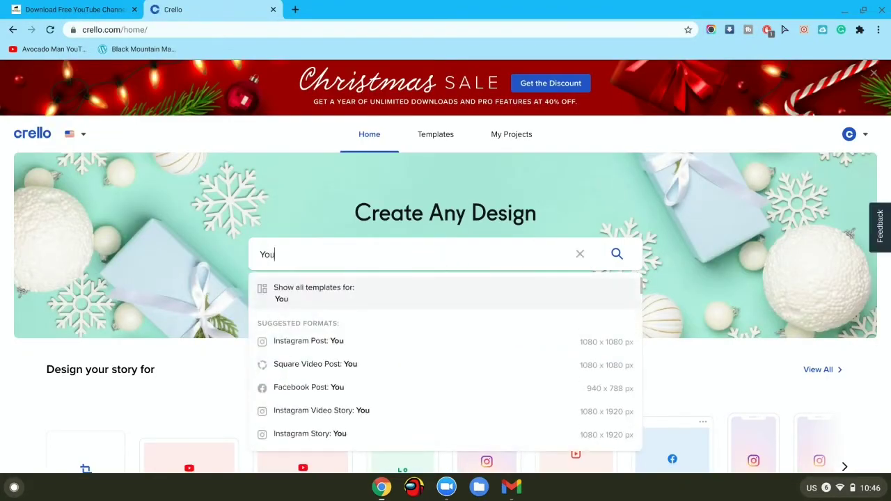
pyautogui.write('tube')
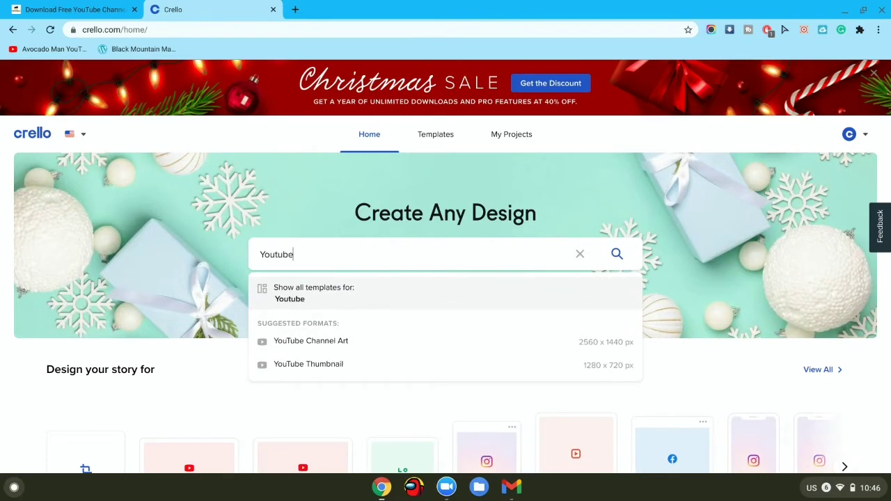
pyautogui.click(331, 341)
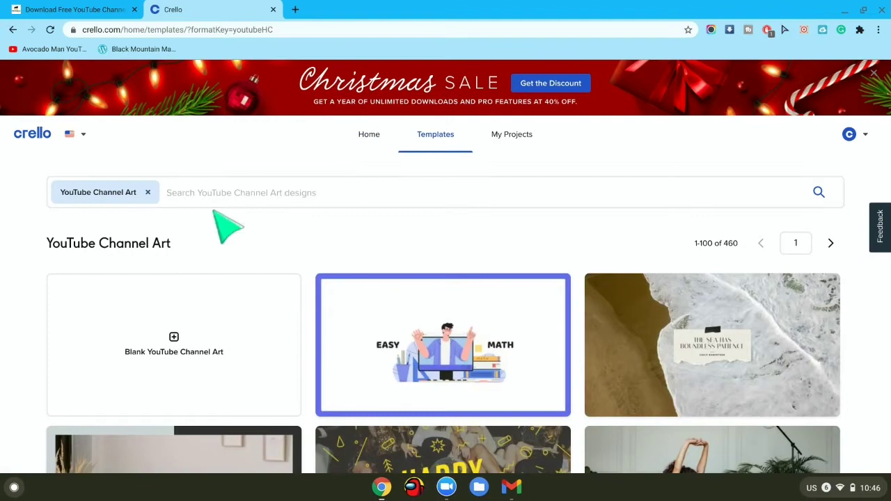
pyautogui.click(127, 337)
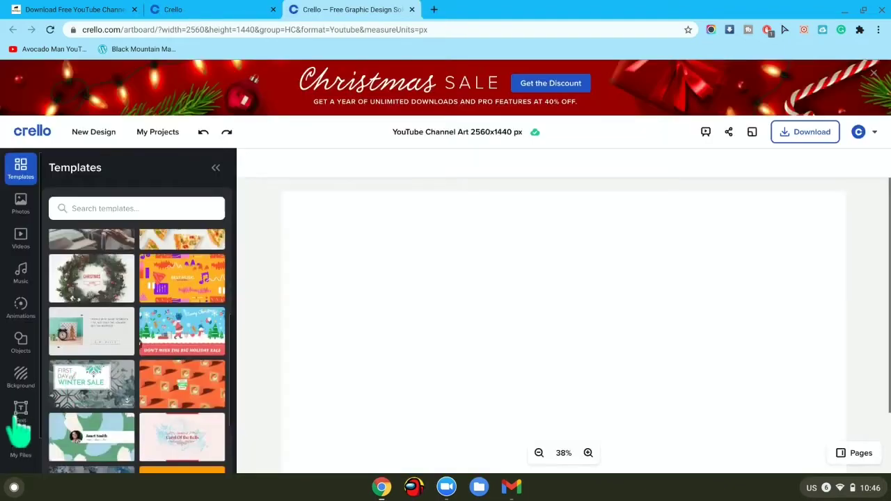
# Step: Upload the Channel Art Template Fireworks PNG from Channel-Art-Templates.zip into My Files
pyautogui.click(23, 451)
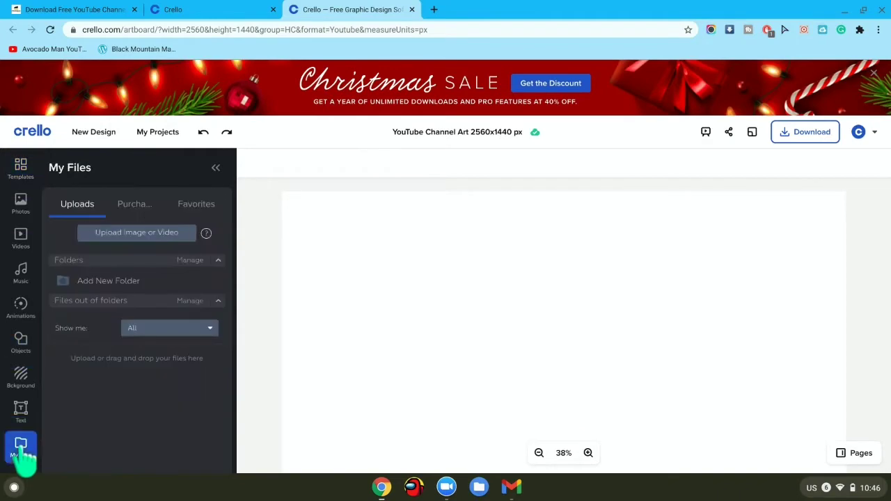
pyautogui.click(139, 237)
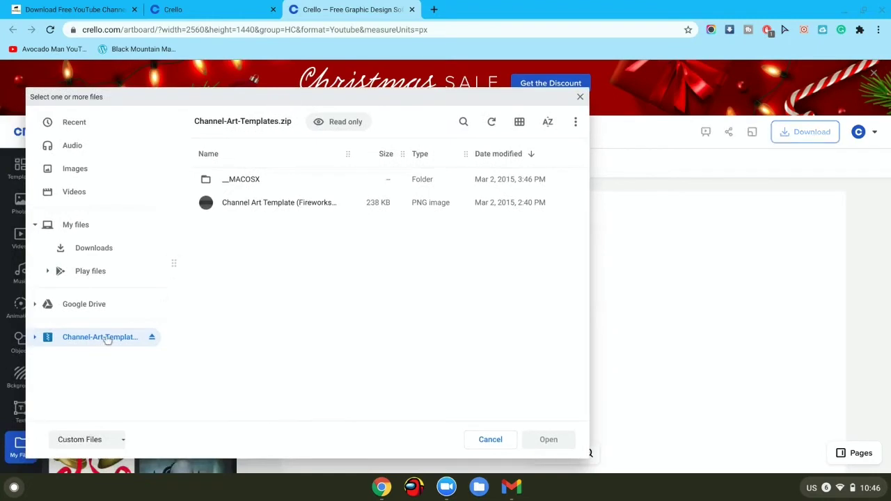
pyautogui.click(82, 124)
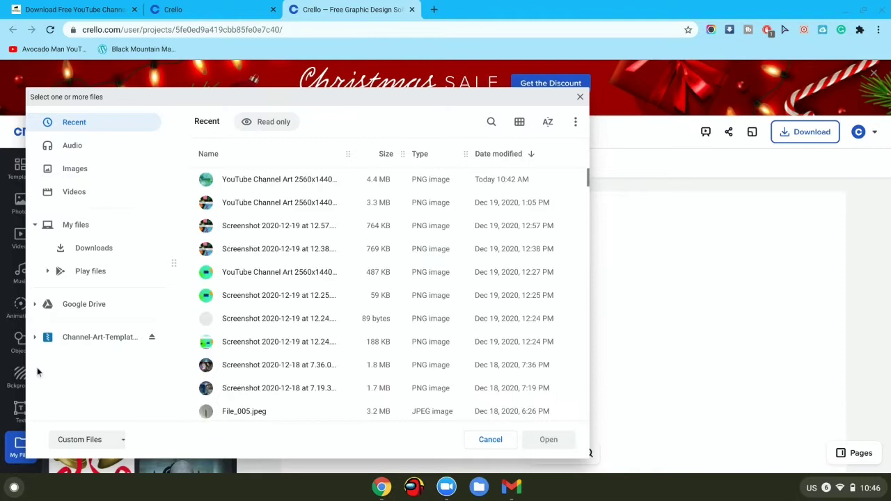
pyautogui.click(87, 341)
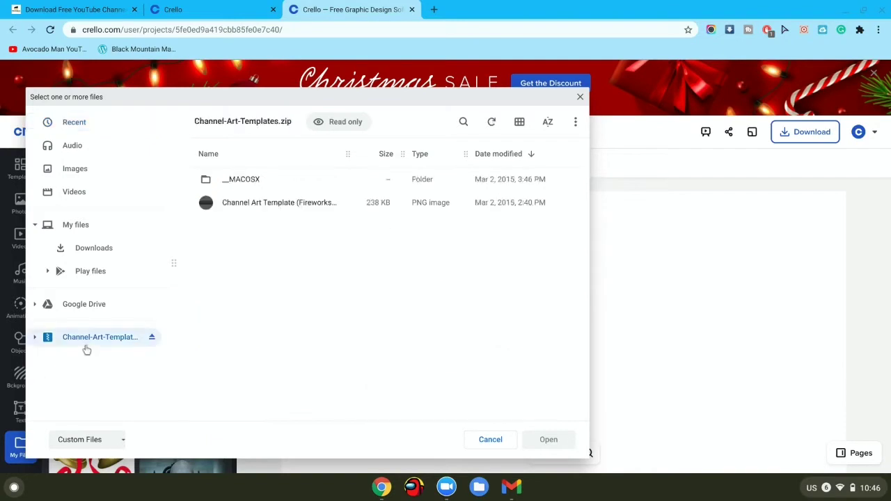
pyautogui.doubleClick(296, 202)
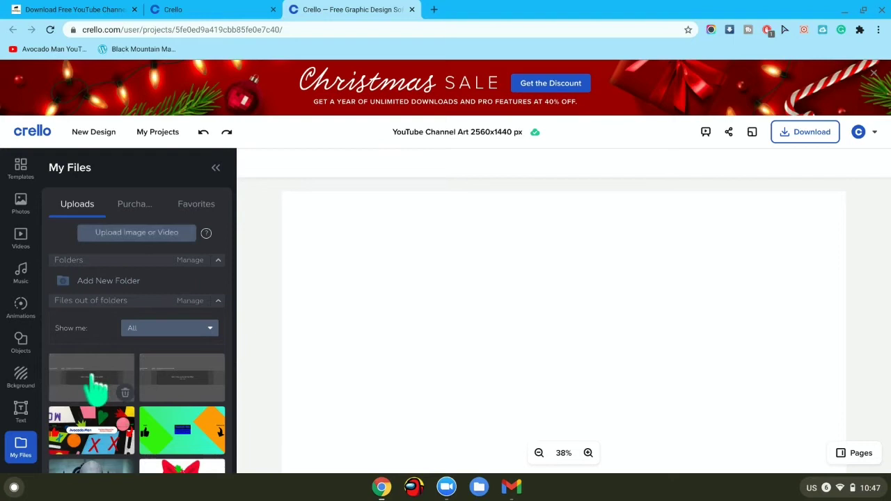
# Step: Place the uploaded template image on the canvas and set it as the background
pyautogui.click(91, 379)
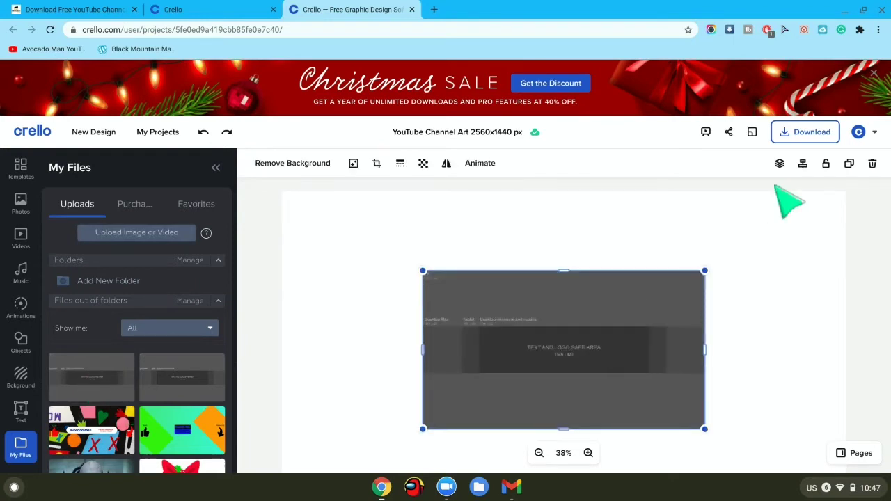
pyautogui.click(780, 164)
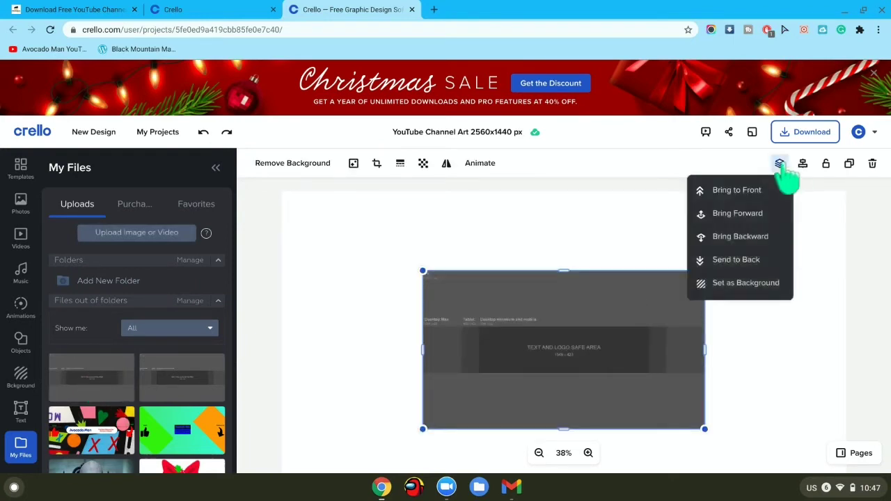
pyautogui.click(739, 283)
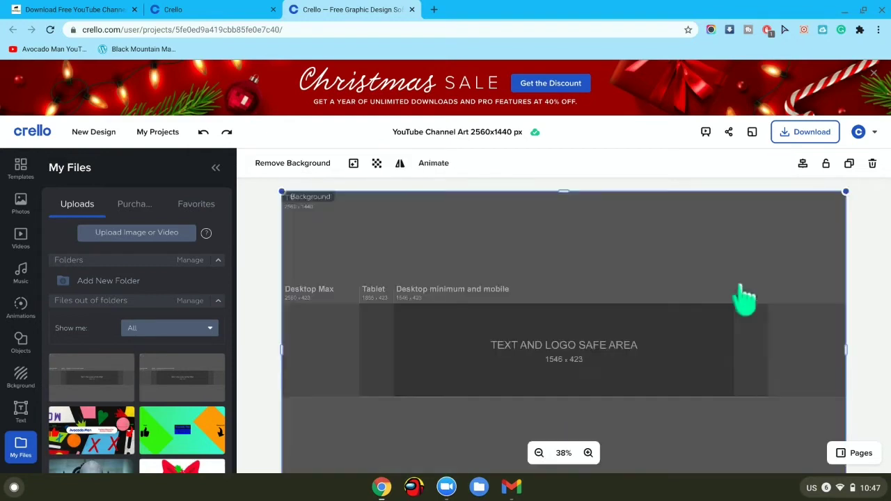
# Step: Lower the background image's transparency to about 42
pyautogui.click(377, 173)
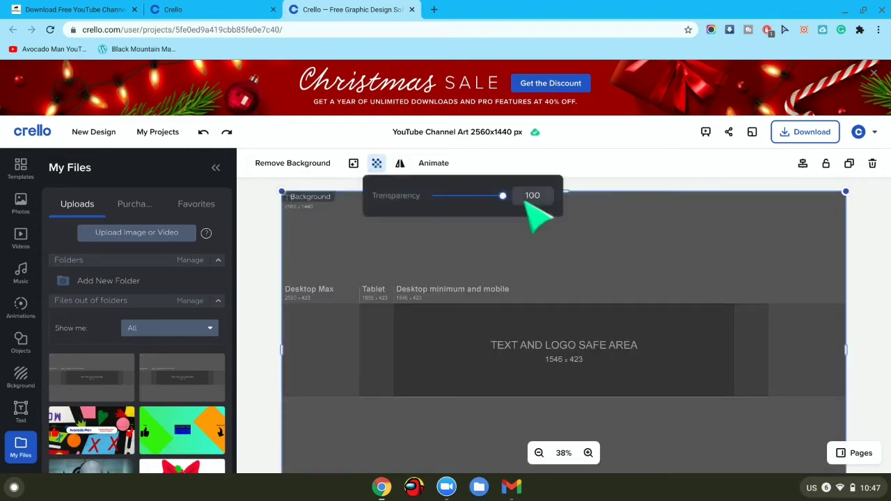
pyautogui.moveTo(503, 198); pyautogui.dragTo(465, 199)
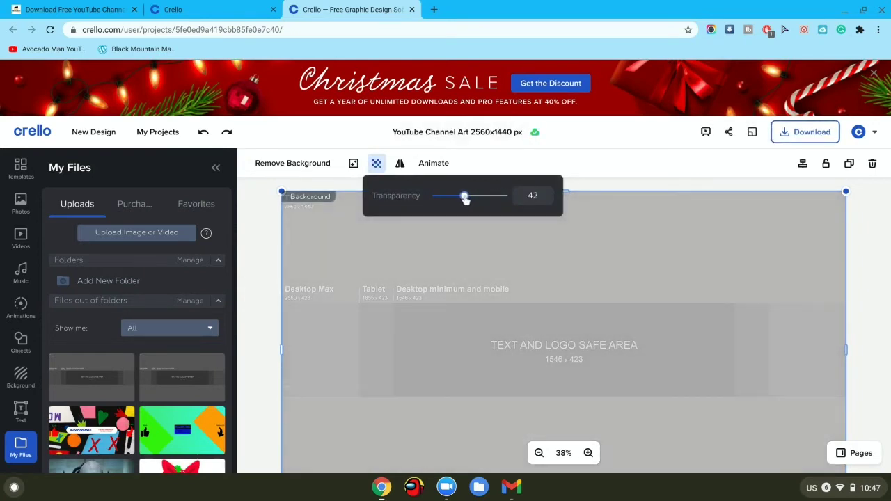
pyautogui.scroll(-1, 546, 263)
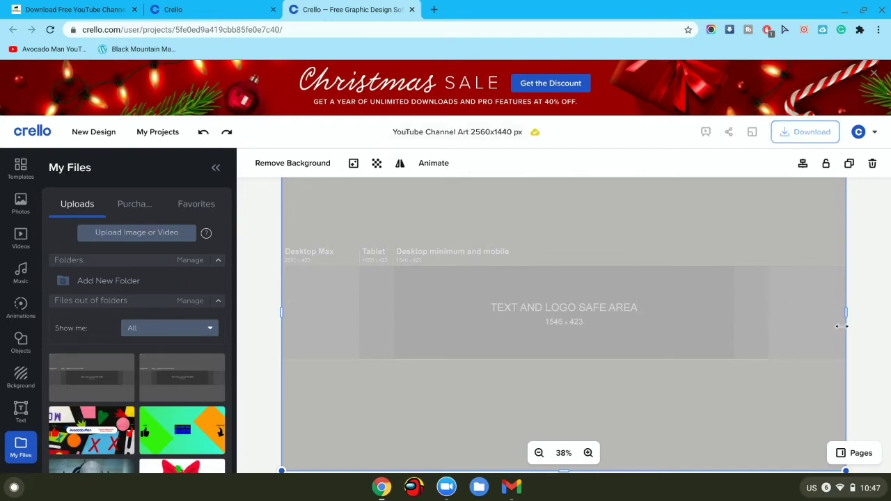
# Step: Add a Heading text box to the canvas and replace its placeholder with 'AVOCADO MAN'
pyautogui.click(21, 411)
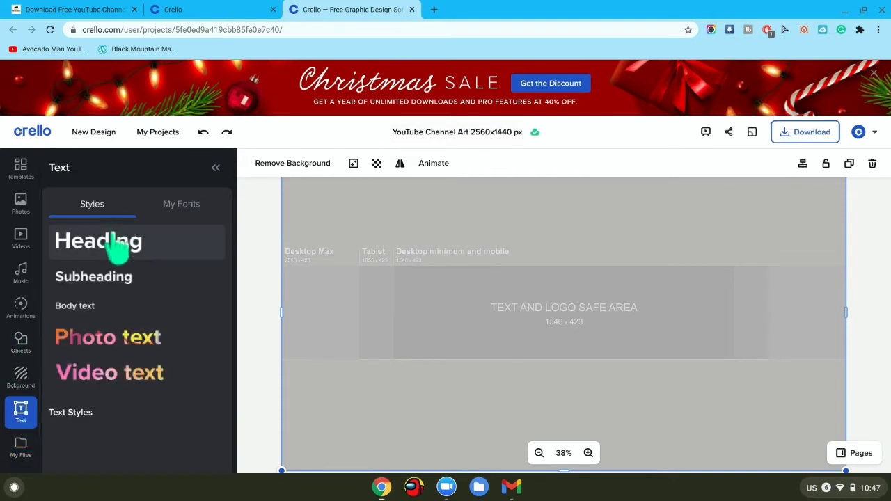
pyautogui.moveTo(504, 320); pyautogui.dragTo(567, 279)
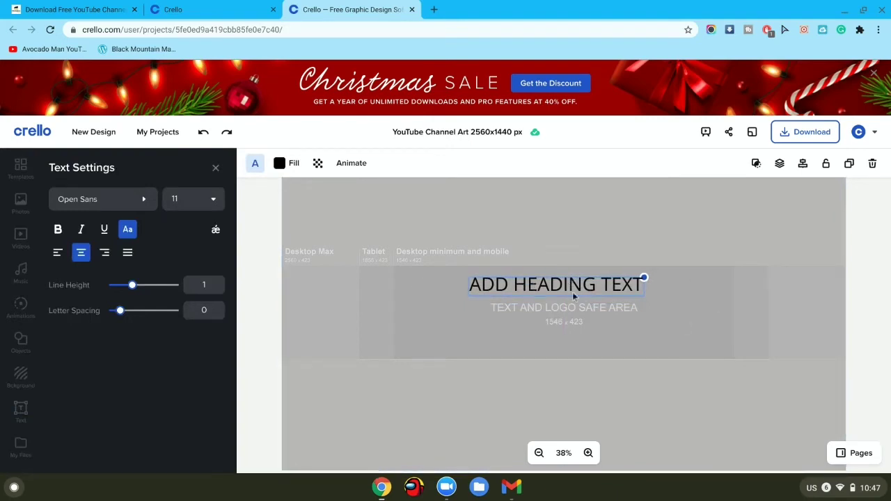
pyautogui.click(639, 284)
pyautogui.press('BackSpace')
pyautogui.press('BackSpace')
pyautogui.press('BackSpace')
pyautogui.press('BackSpace')
pyautogui.press('BackSpace')
pyautogui.press('BackSpace')
pyautogui.press('BackSpace')
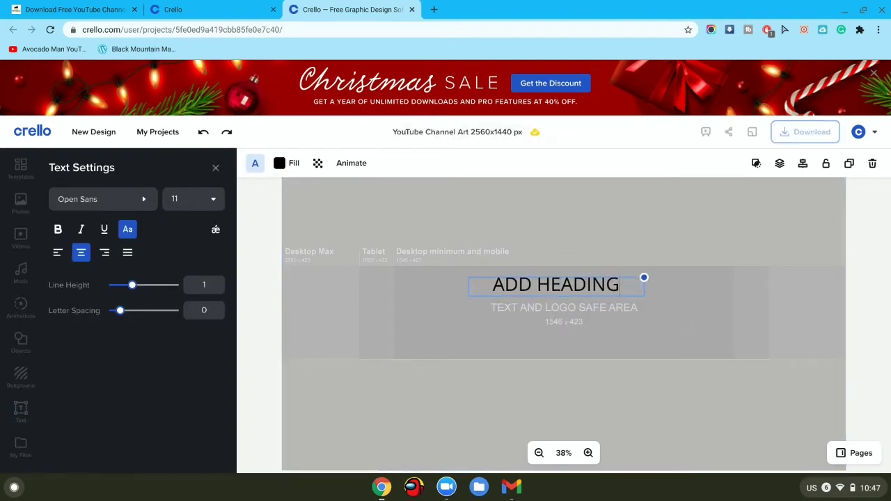
pyautogui.press('BackSpace')
pyautogui.press('BackSpace')
pyautogui.press('BackSpace')
pyautogui.press('BackSpace')
pyautogui.press('BackSpace')
pyautogui.press('BackSpace')
pyautogui.press('BackSpace')
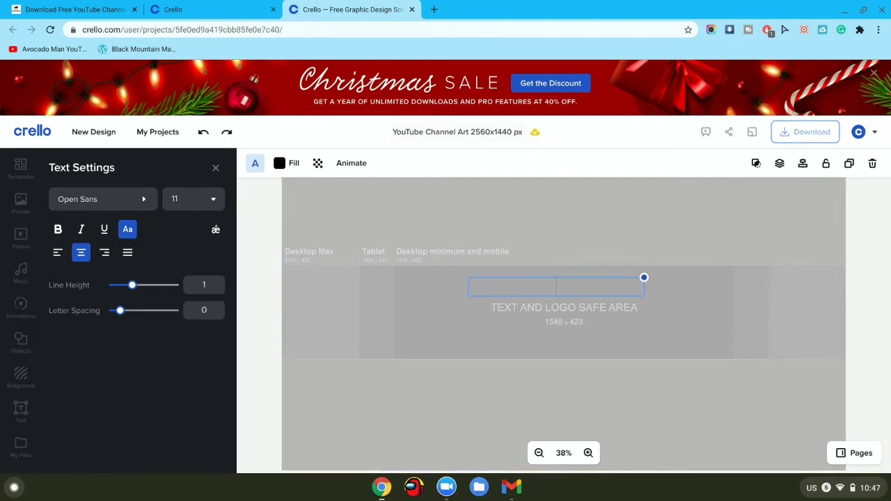
pyautogui.write('O')
pyautogui.press('BackSpace')
pyautogui.write('V')
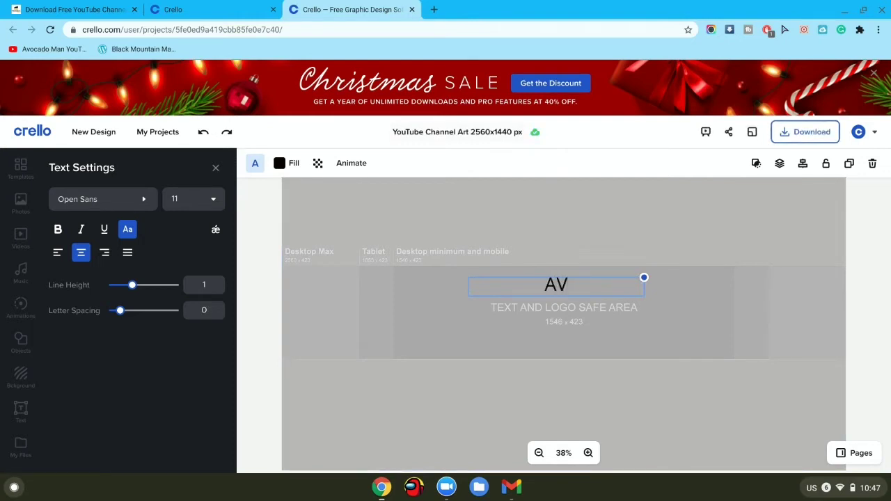
pyautogui.write('OCADO MAN')
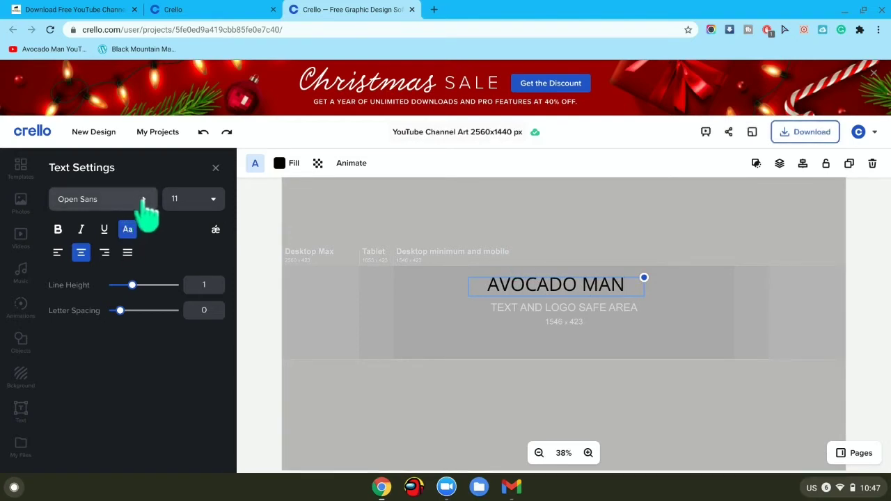
# Step: Set the heading font to Permanent Marker at size 20
pyautogui.click(145, 209)
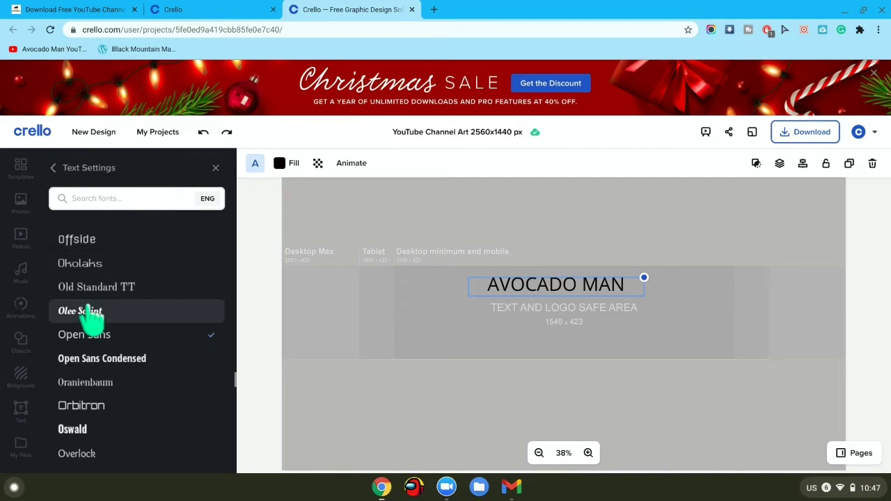
pyautogui.scroll(-5, 90, 317)
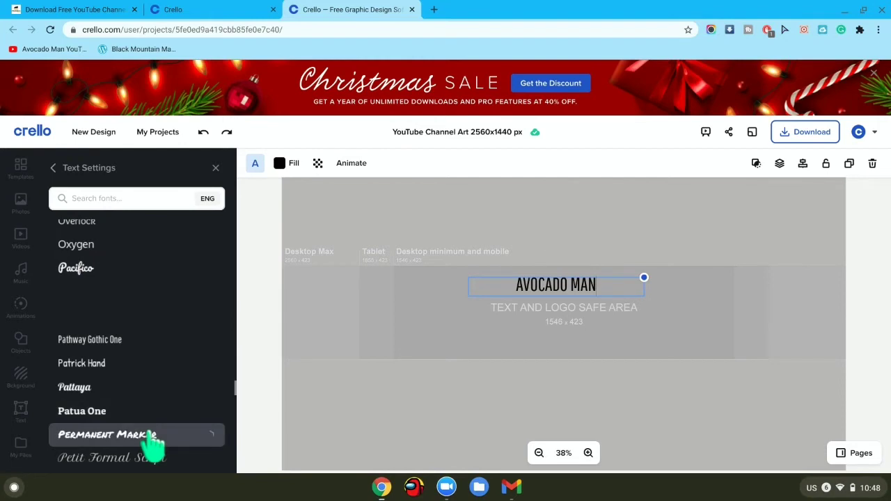
pyautogui.click(88, 174)
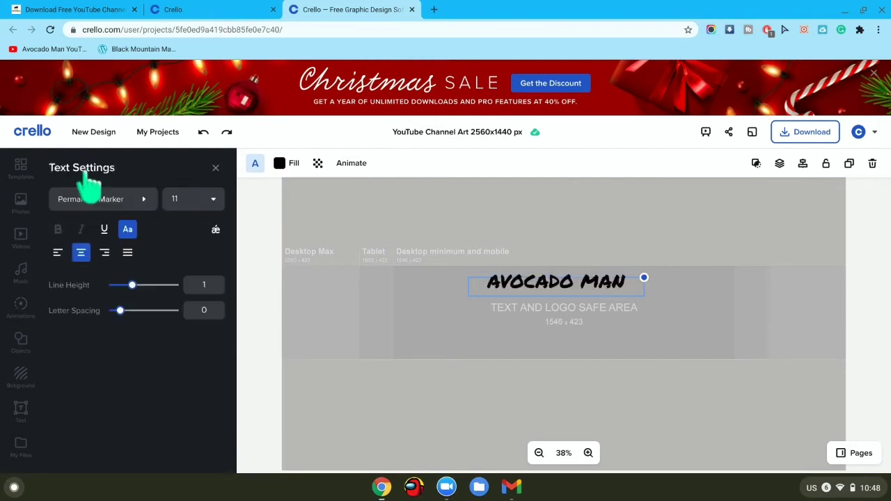
pyautogui.click(209, 200)
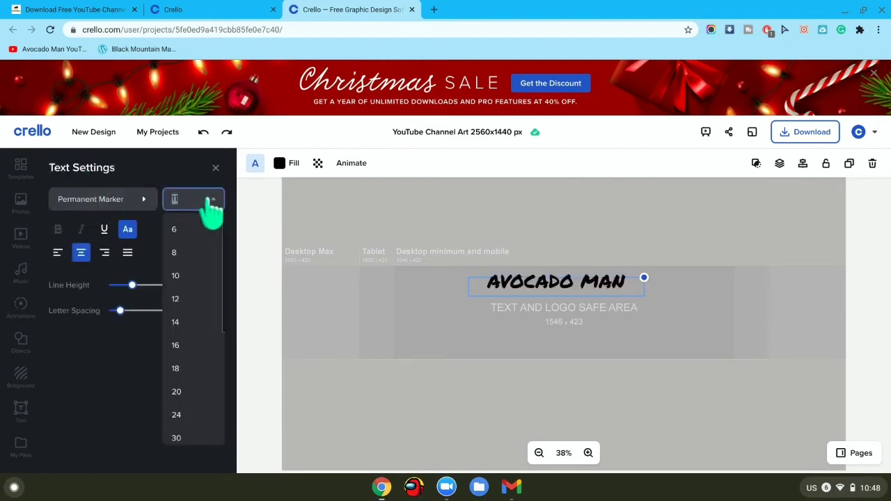
pyautogui.click(190, 392)
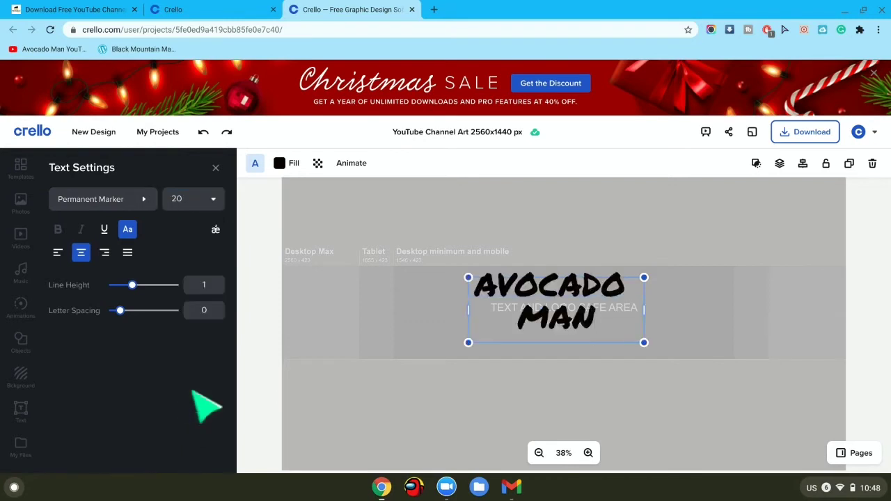
# Step: Widen the heading box on both sides so AVOCADO MAN fits one line across the safe area
pyautogui.moveTo(643, 310); pyautogui.dragTo(725, 298)
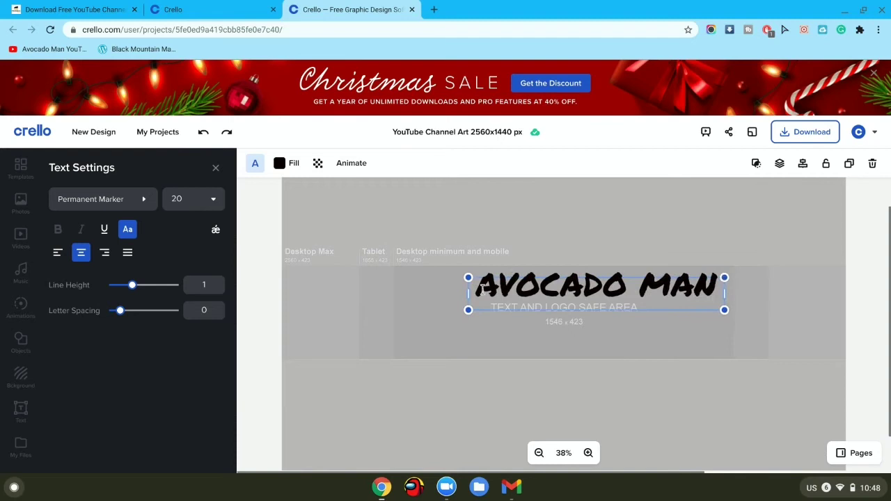
pyautogui.click(412, 293)
pyautogui.moveTo(412, 292); pyautogui.dragTo(463, 292)
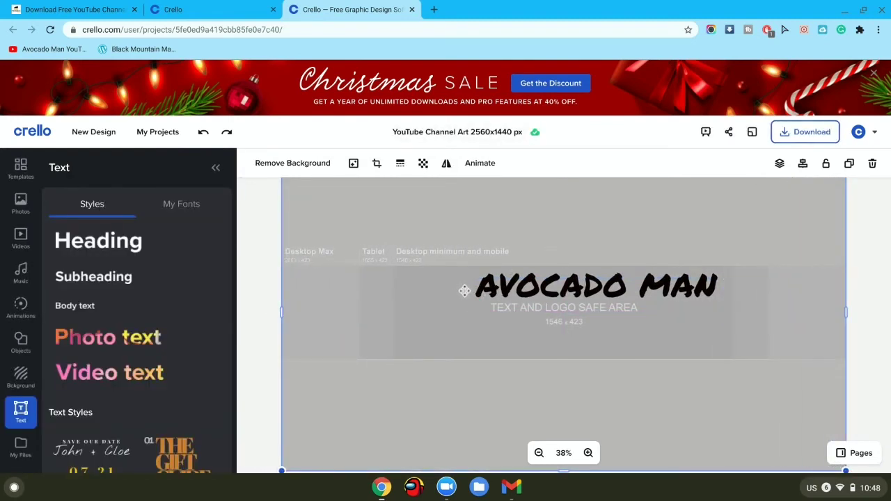
pyautogui.click(461, 292)
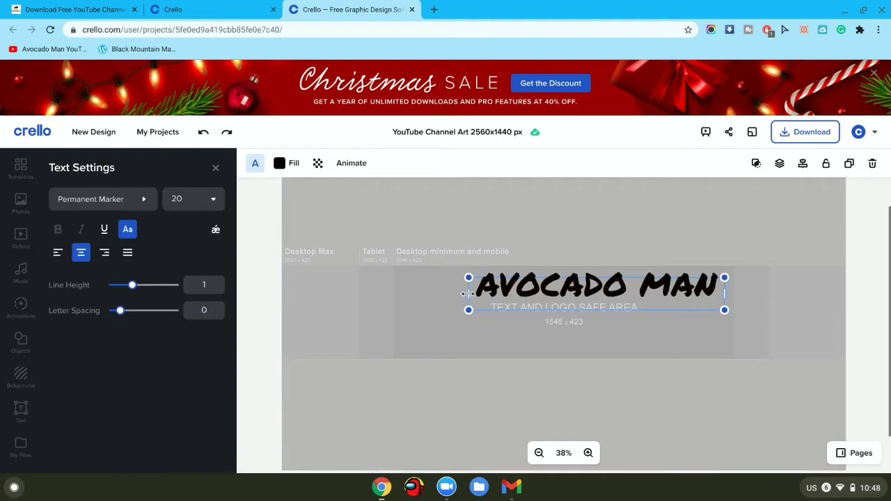
pyautogui.moveTo(468, 293); pyautogui.dragTo(402, 292)
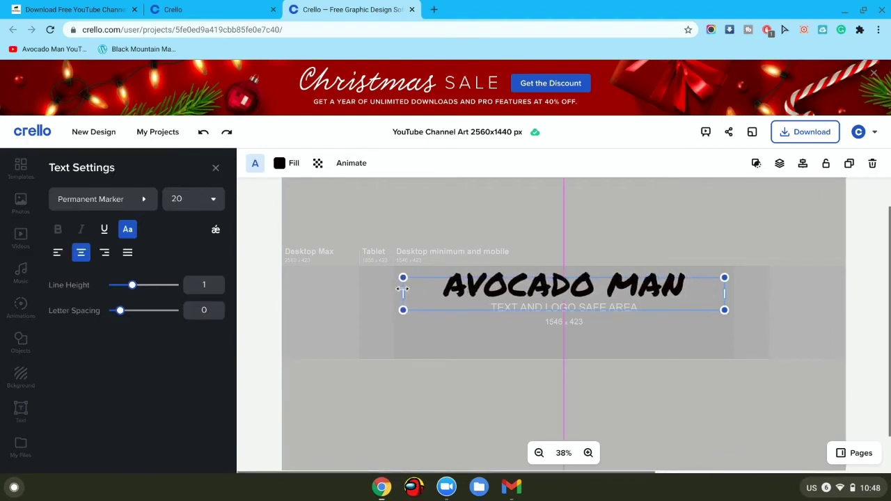
pyautogui.click(20, 412)
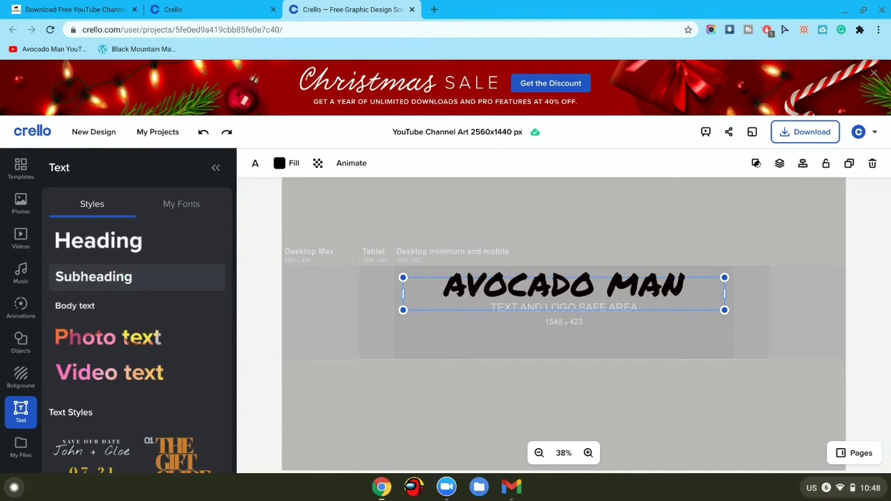
# Step: Add a subheading reading 'The Best Channel For Random Videos!!' beneath the heading
pyautogui.click(101, 287)
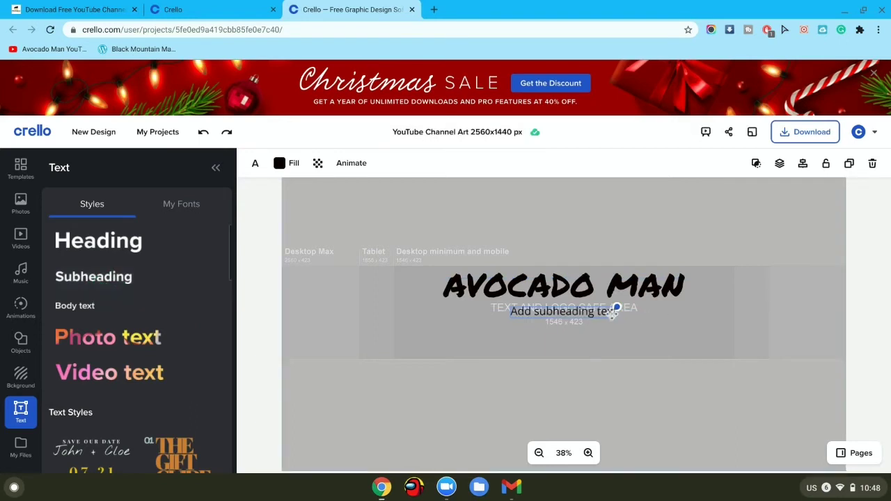
pyautogui.press('BackSpace')
pyautogui.press('BackSpace')
pyautogui.press('BackSpace')
pyautogui.press('BackSpace')
pyautogui.press('BackSpace')
pyautogui.press('BackSpace')
pyautogui.press('BackSpace')
pyautogui.press('BackSpace')
pyautogui.press('BackSpace')
pyautogui.press('BackSpace')
pyautogui.press('BackSpace')
pyautogui.press('BackSpace')
pyautogui.press('BackSpace')
pyautogui.press('BackSpace')
pyautogui.press('BackSpace')
pyautogui.press('BackSpace')
pyautogui.press('BackSpace')
pyautogui.press('BackSpace')
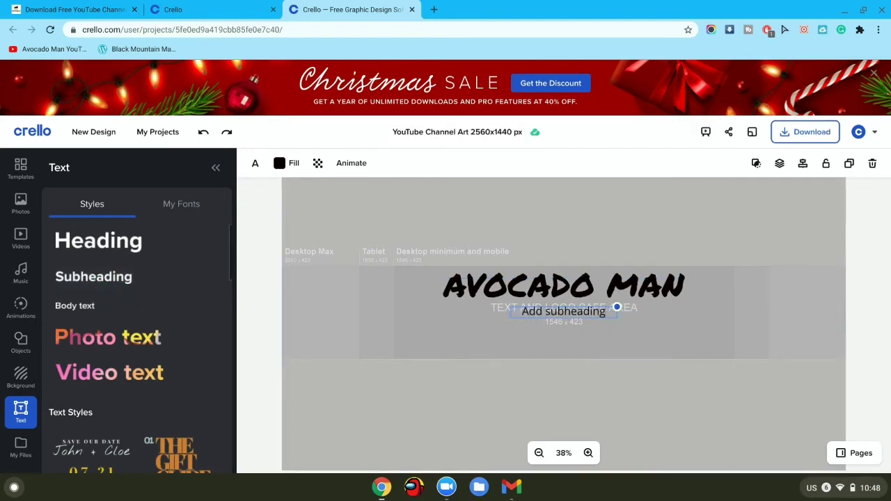
pyautogui.press('BackSpace')
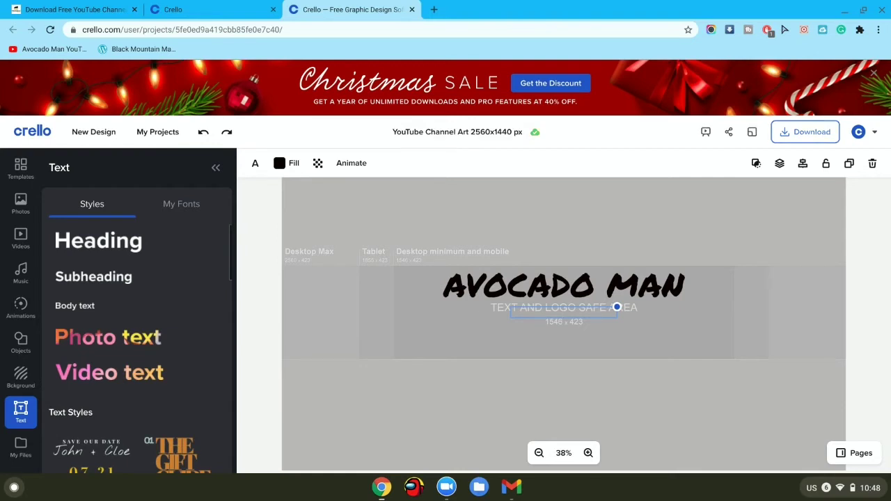
pyautogui.write('The Best')
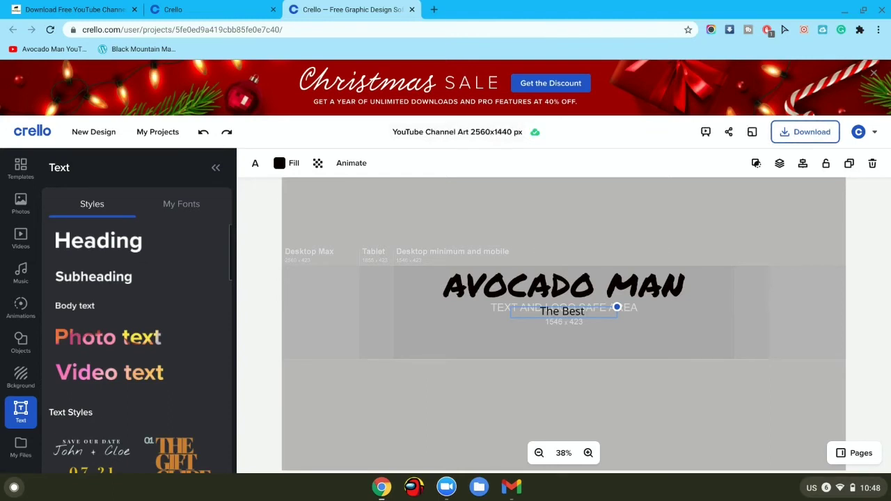
pyautogui.write('nnel For')
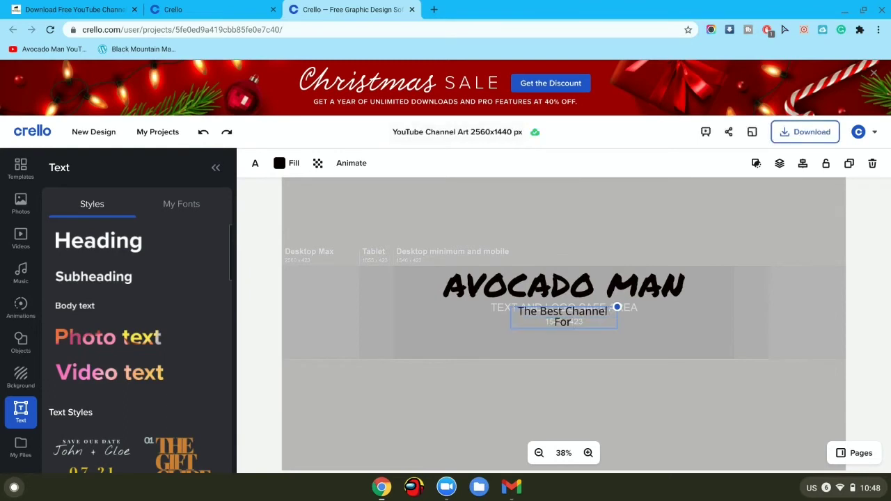
pyautogui.write(' Random')
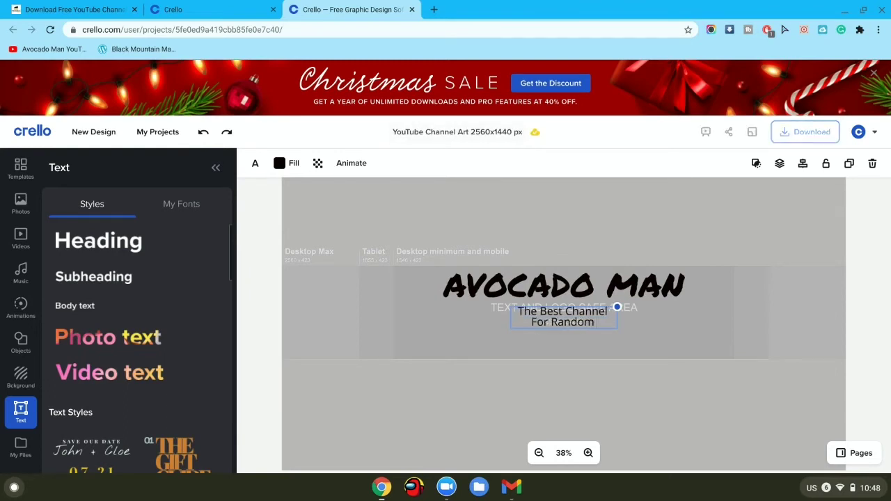
pyautogui.write(' Videos!!')
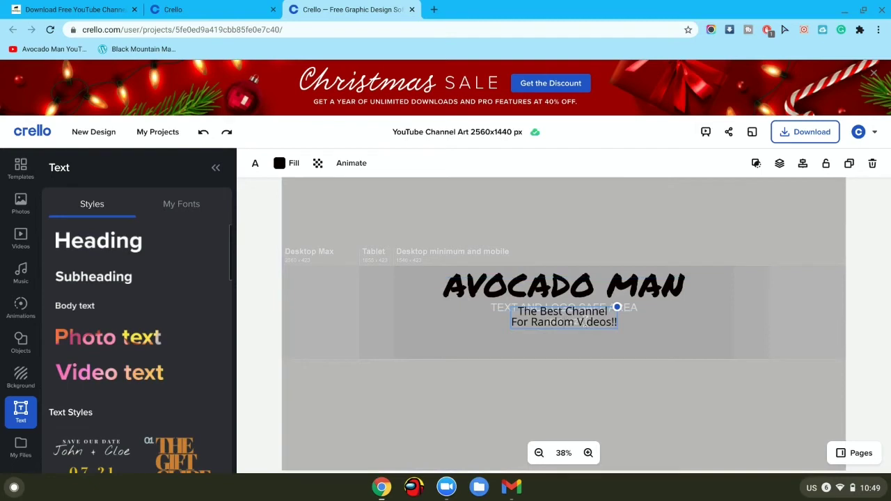
pyautogui.click(255, 164)
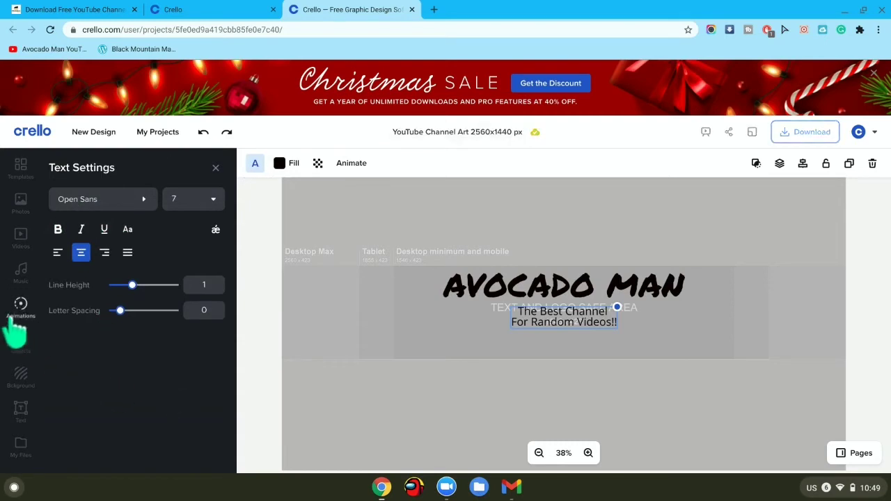
pyautogui.click(21, 341)
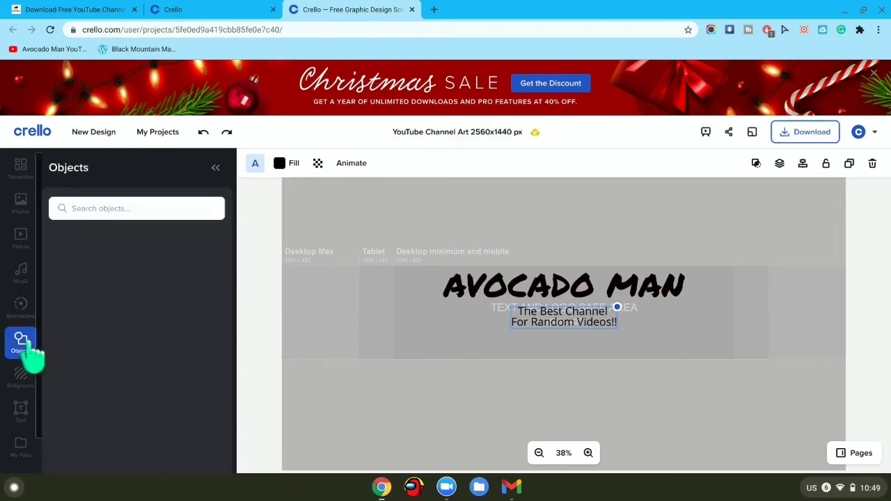
# Step: Search the object library for 'gaming' and browse the results
pyautogui.click(173, 212)
pyautogui.write('gam')
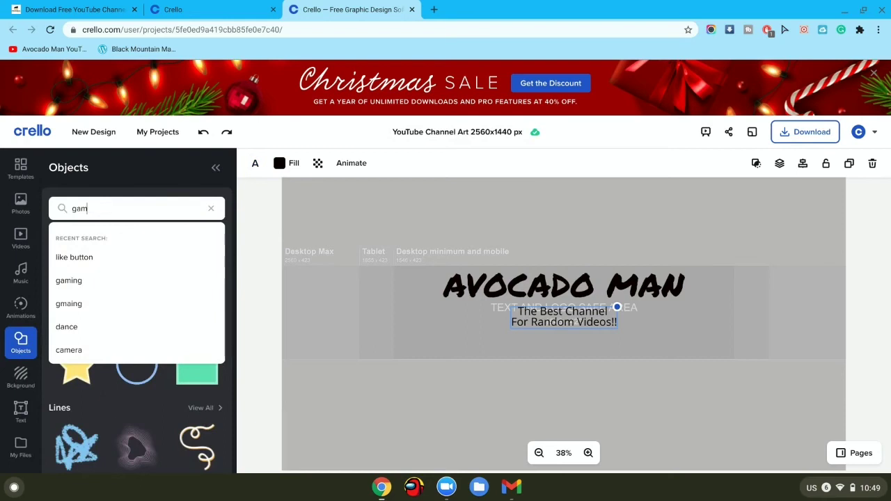
pyautogui.write('ing')
pyautogui.press('Return')
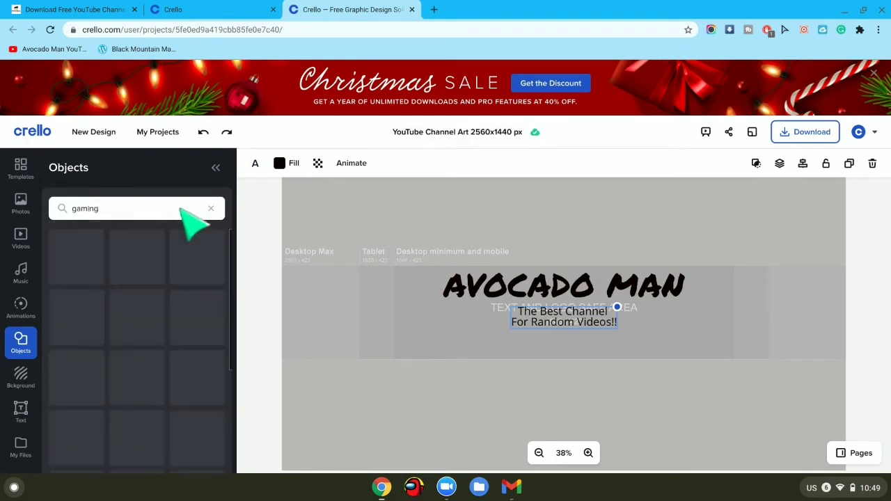
pyautogui.scroll(-3, 183, 318)
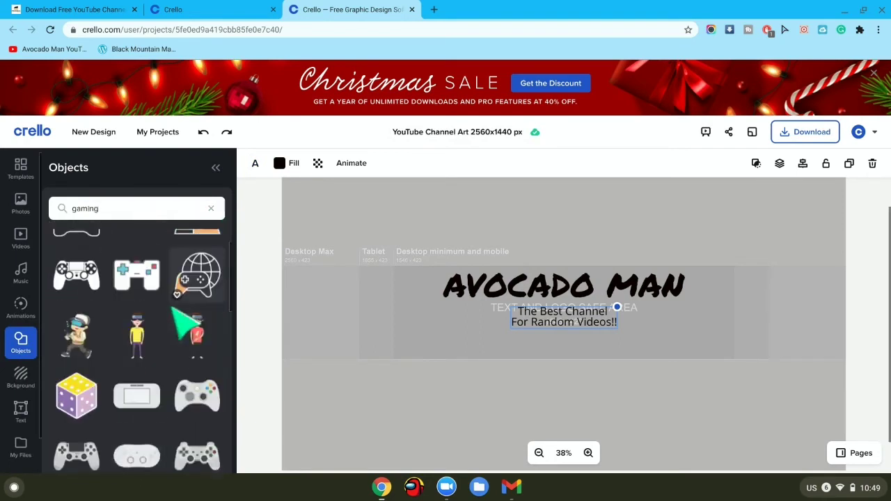
pyautogui.scroll(3, 187, 320)
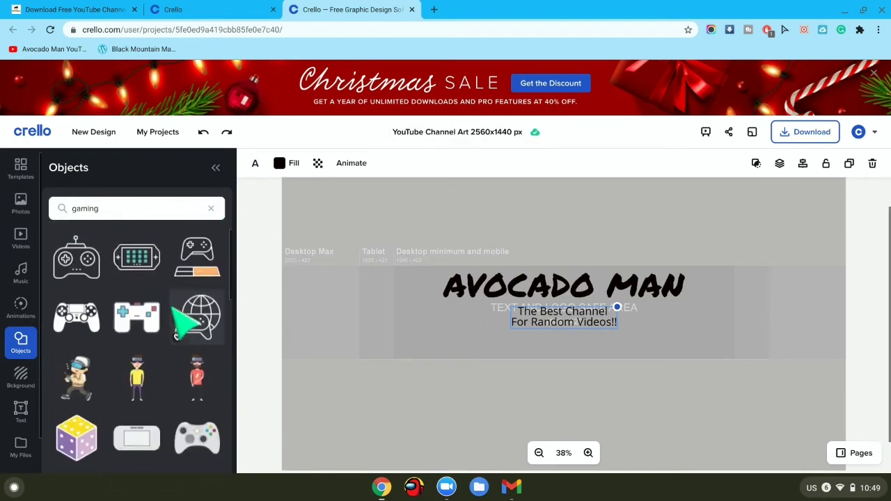
# Step: Replace the search with 'cooking' and scroll through the cooking graphics
pyautogui.click(212, 208)
pyautogui.click(157, 212)
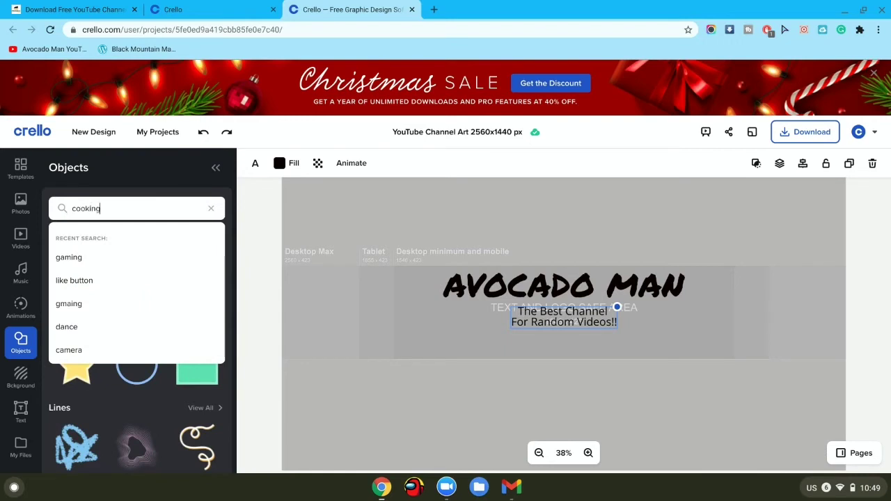
pyautogui.write('cooking')
pyautogui.press('Return')
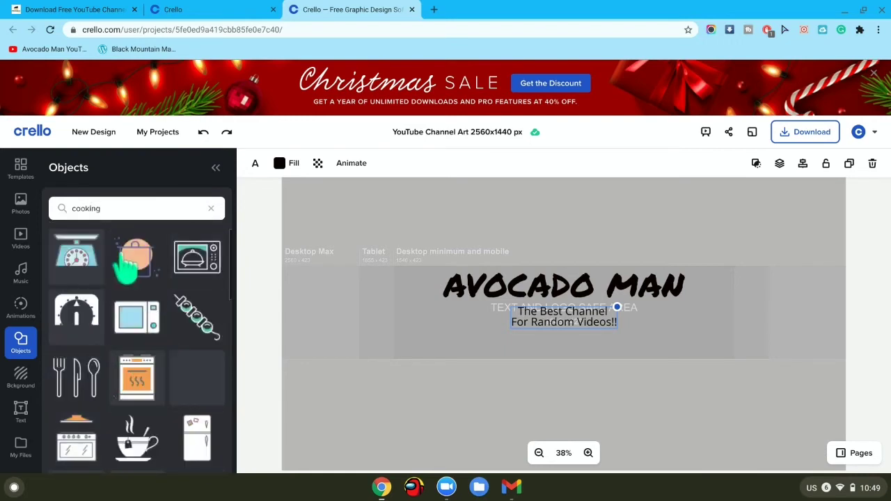
pyautogui.scroll(-3, 136, 320)
pyautogui.scroll(3, 135, 321)
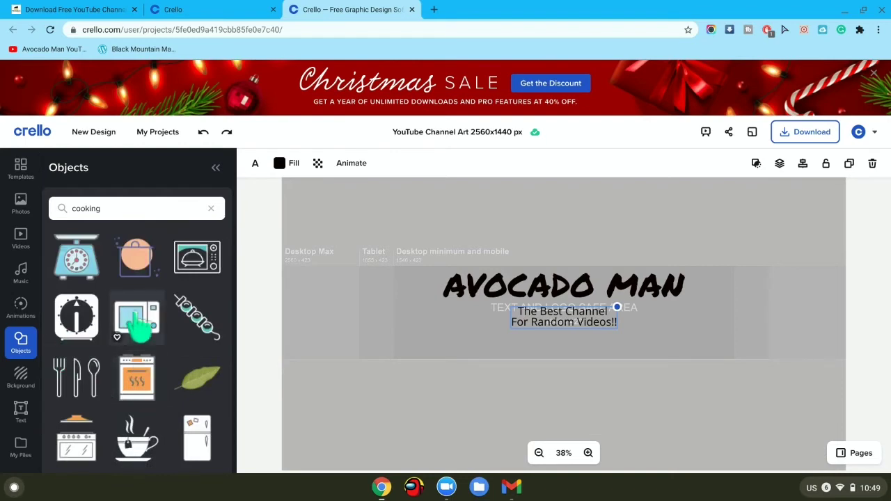
pyautogui.scroll(-1, 138, 327)
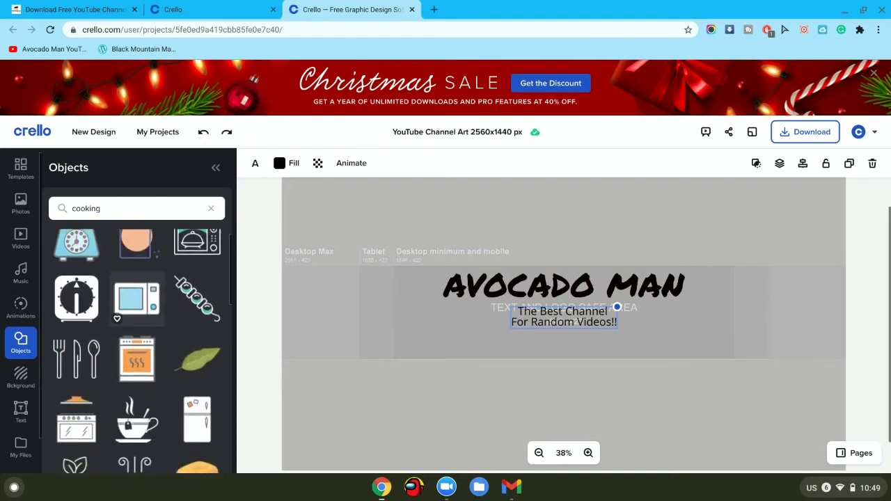
# Step: Add the oven graphic, shrink it, and place it right of the narrowed AVOCADO MAN heading
pyautogui.click(139, 355)
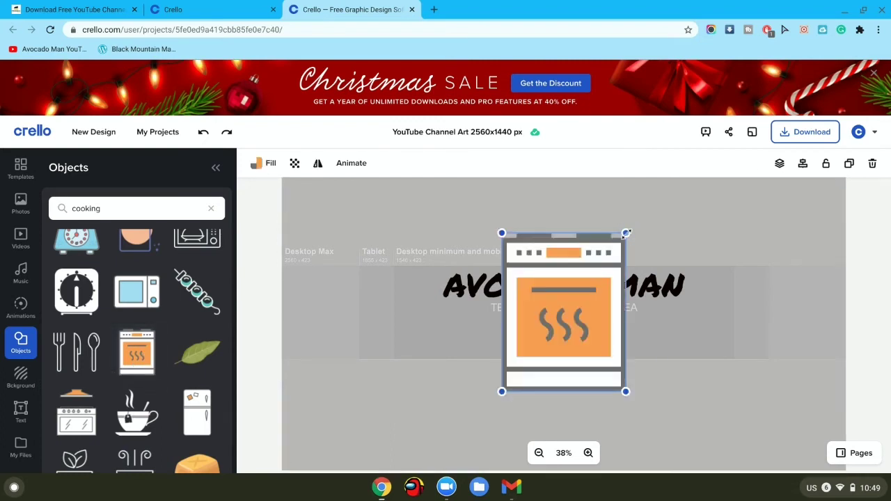
pyautogui.moveTo(621, 241); pyautogui.dragTo(562, 308)
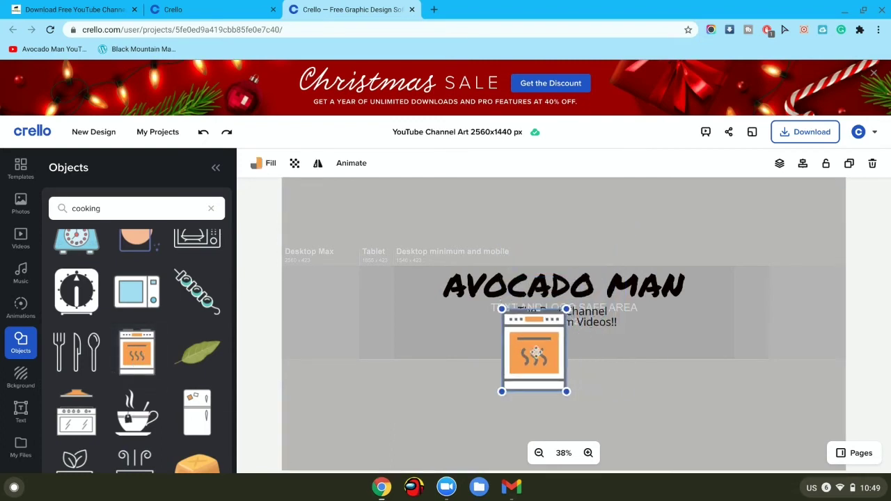
pyautogui.moveTo(487, 343); pyautogui.dragTo(708, 324)
pyautogui.click(584, 286)
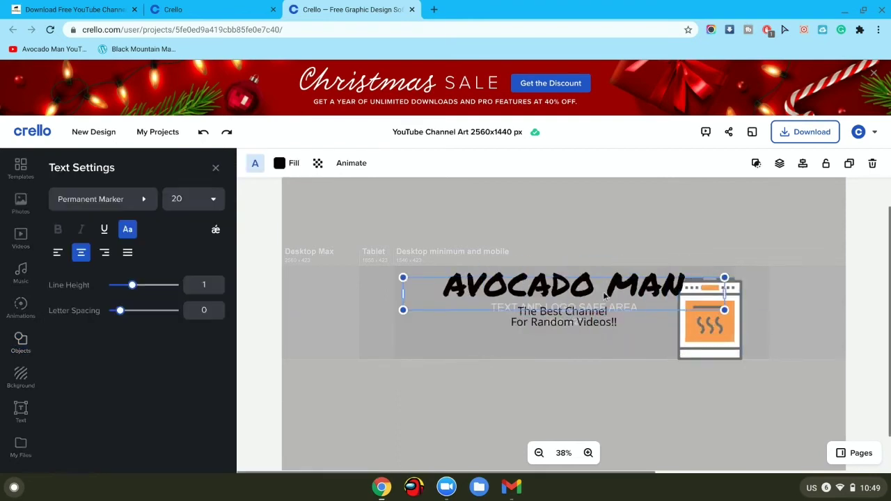
pyautogui.moveTo(722, 293); pyautogui.dragTo(682, 293)
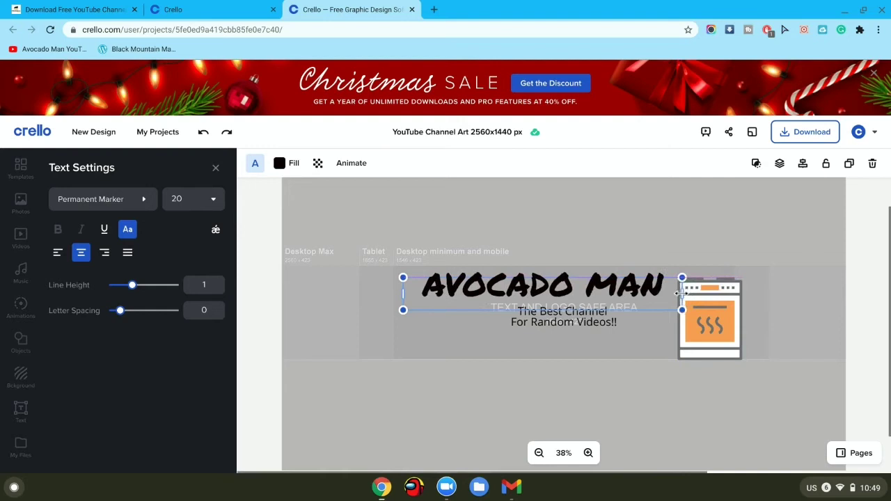
pyautogui.click(710, 324)
pyautogui.moveTo(710, 324); pyautogui.dragTo(694, 318)
# Step: Change the oven's white fill colour to a dark grey swatch
pyautogui.click(255, 167)
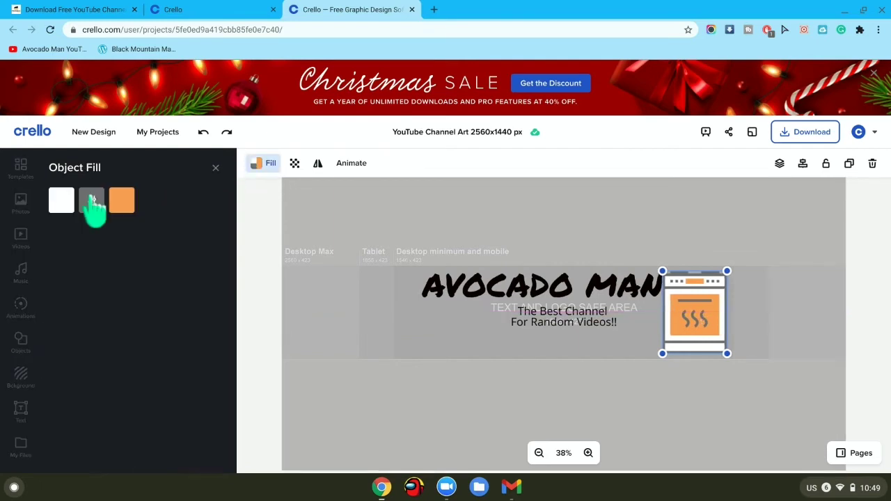
pyautogui.click(62, 201)
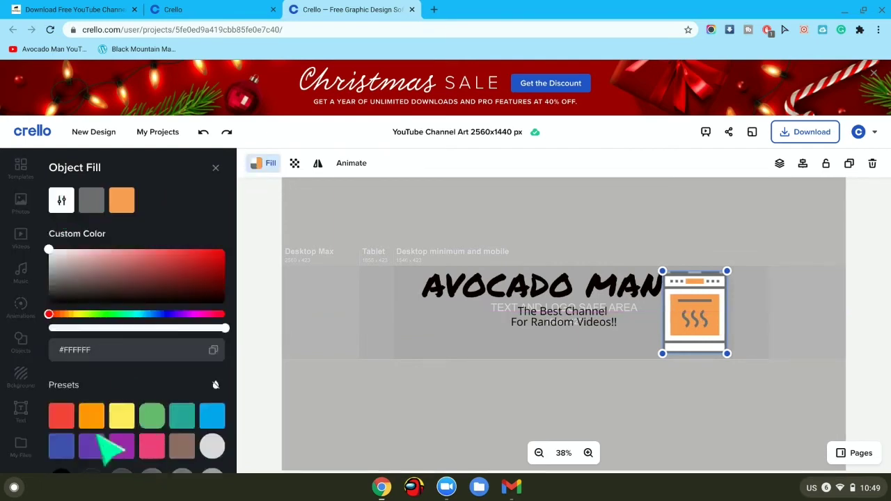
pyautogui.scroll(-2, 94, 453)
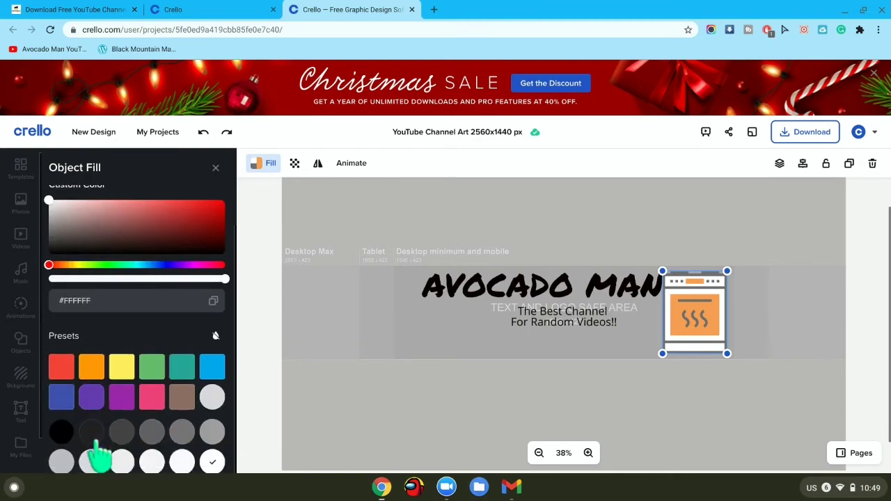
pyautogui.click(151, 432)
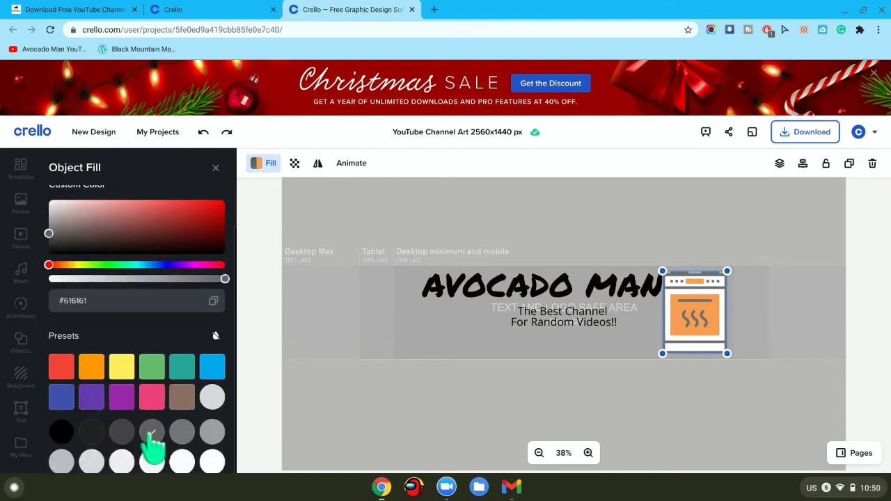
pyautogui.click(91, 432)
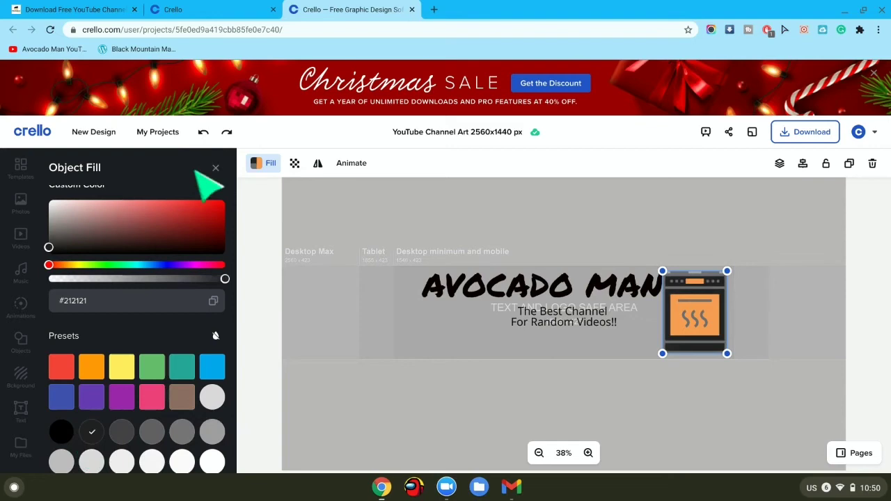
pyautogui.click(261, 165)
# Step: Recolour the oven's grey parts to black #000000 and its orange window to #EFEFEF
pyautogui.click(261, 165)
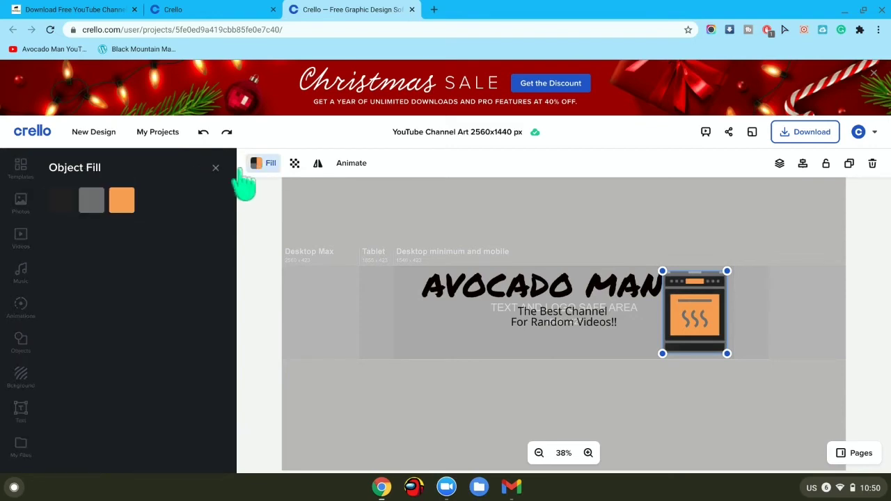
pyautogui.click(94, 203)
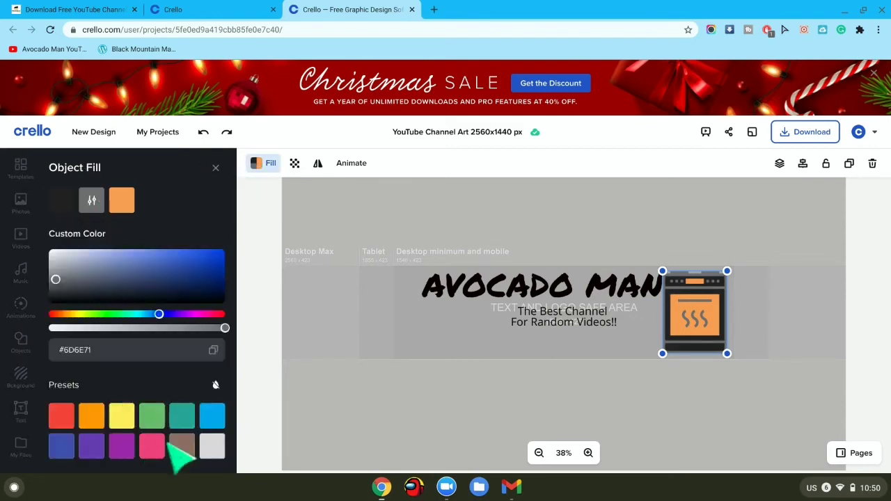
pyautogui.click(61, 446)
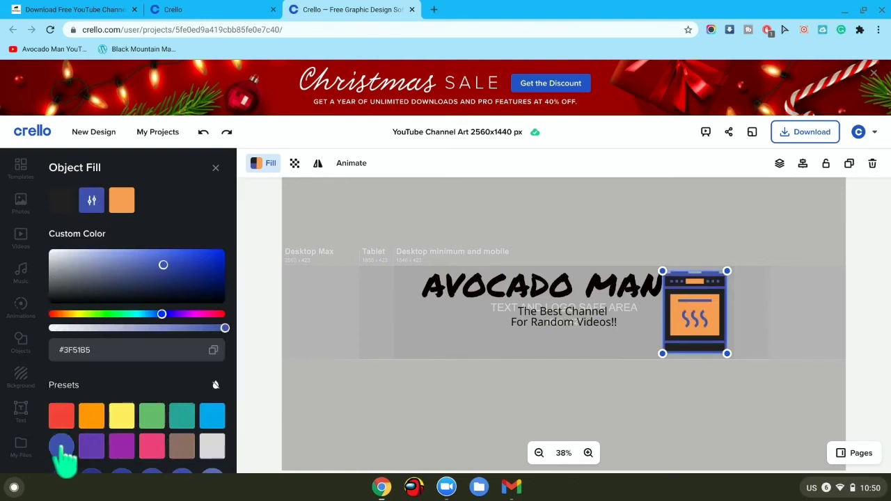
pyautogui.click(53, 299)
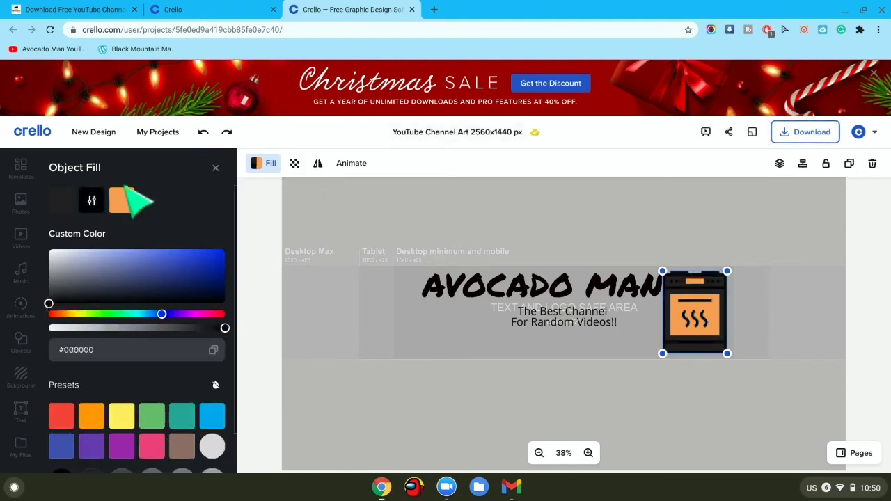
pyautogui.click(119, 208)
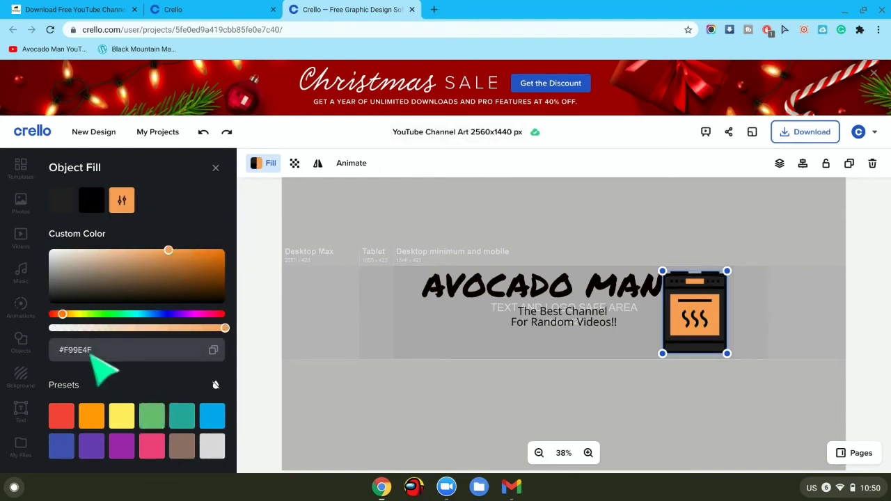
pyautogui.click(50, 254)
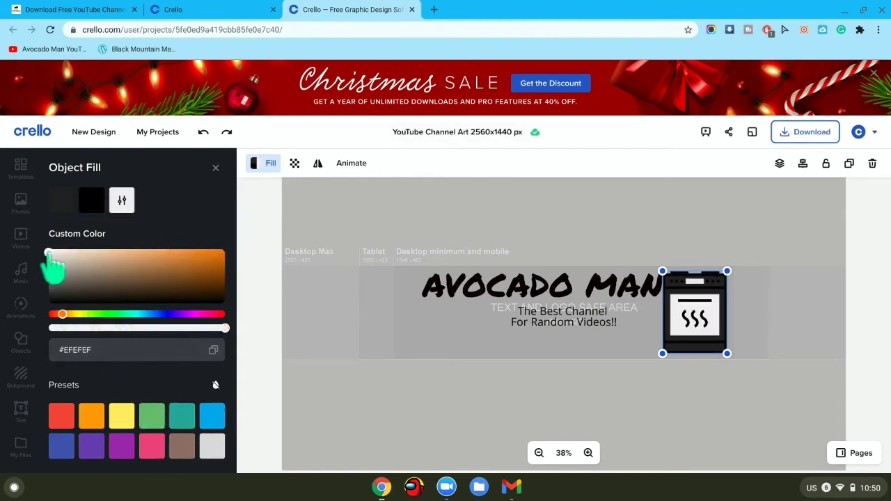
pyautogui.click(410, 404)
# Step: Shift the AVOCADO MAN heading slightly left, then add a shrunk fork, knife and spoon graphic beneath its left end
pyautogui.click(640, 282)
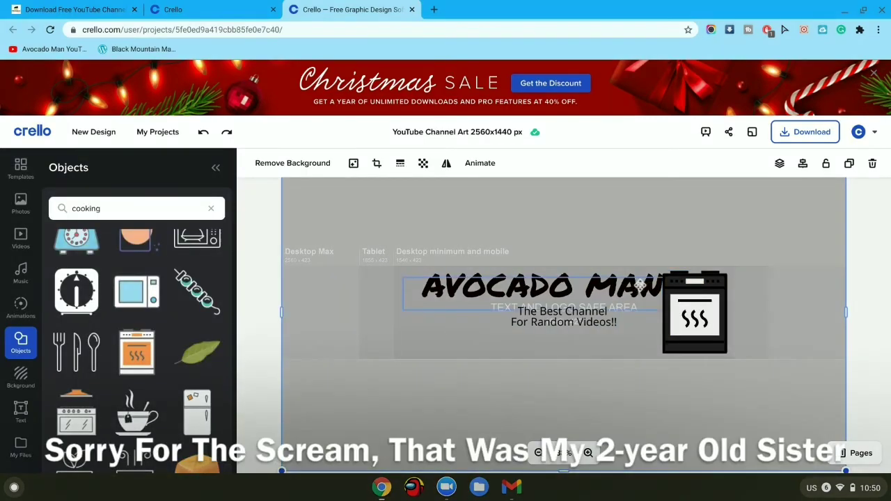
pyautogui.moveTo(640, 282); pyautogui.dragTo(626, 280)
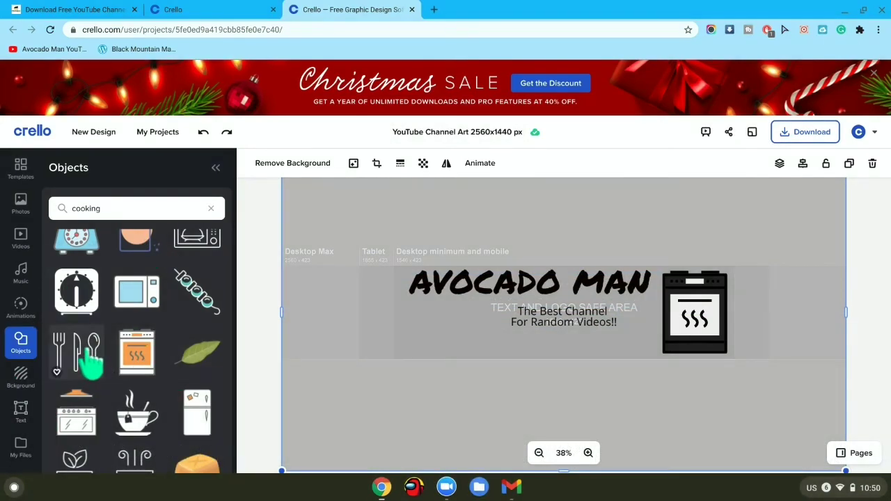
pyautogui.click(87, 356)
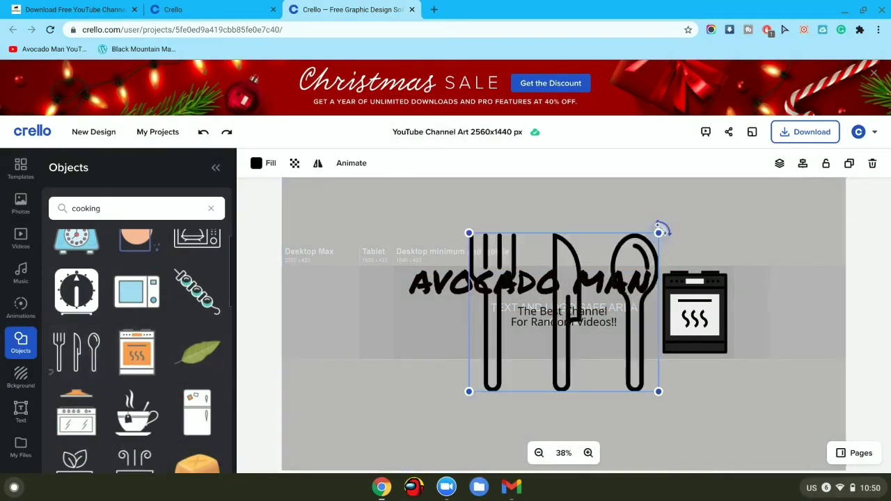
pyautogui.moveTo(655, 238); pyautogui.dragTo(549, 325)
pyautogui.moveTo(503, 355); pyautogui.dragTo(445, 325)
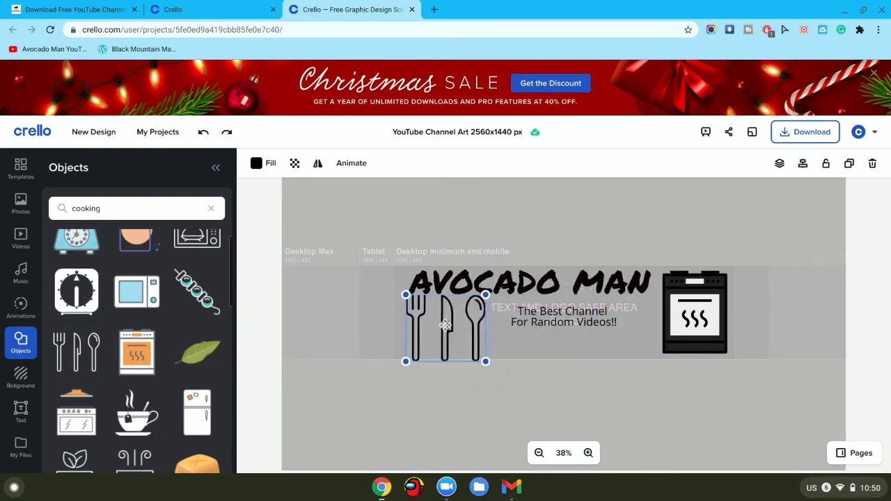
# Step: Add the uploaded Christmas bells picture and set it as the design's background via Arrange
pyautogui.click(29, 384)
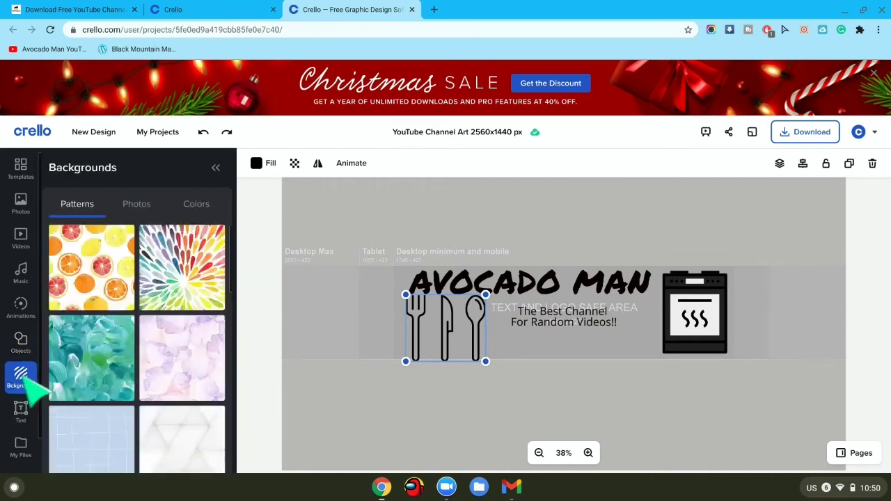
pyautogui.scroll(-3, 171, 282)
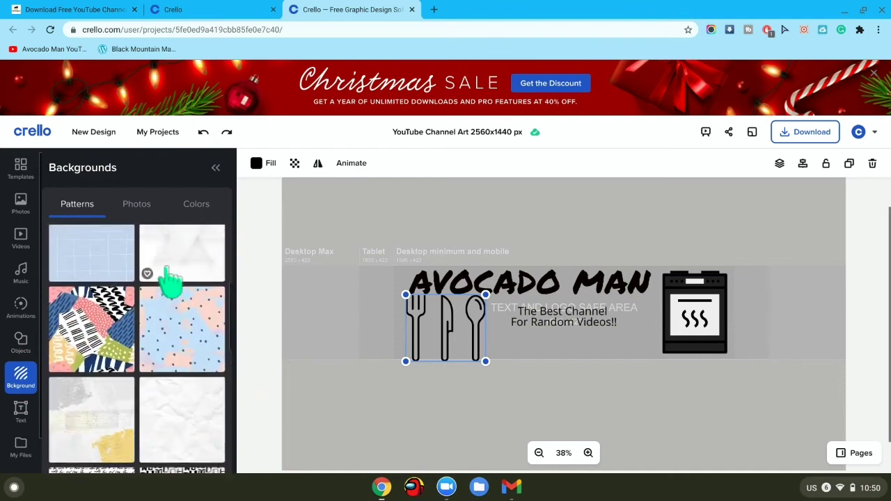
pyautogui.scroll(-3, 171, 282)
pyautogui.click(195, 206)
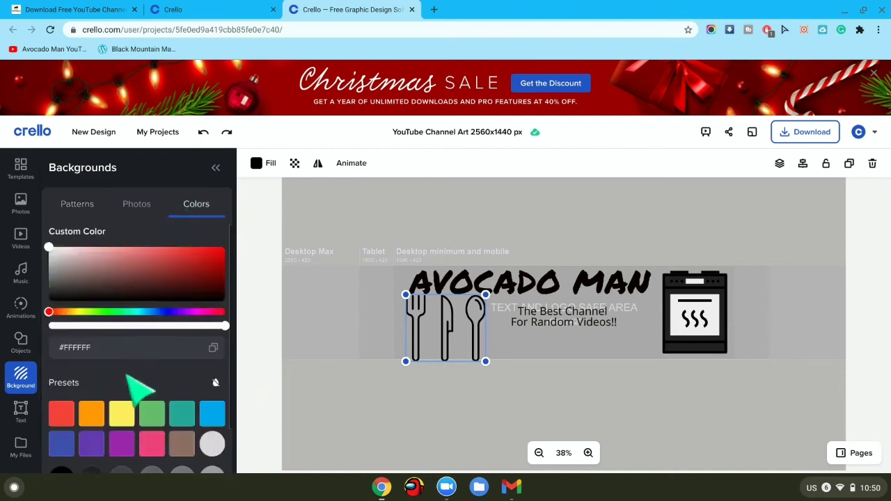
pyautogui.click(27, 449)
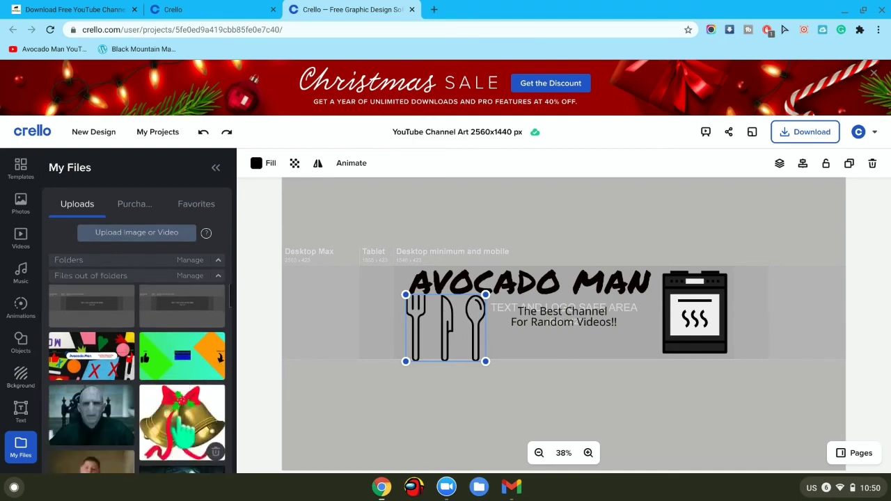
pyautogui.click(182, 433)
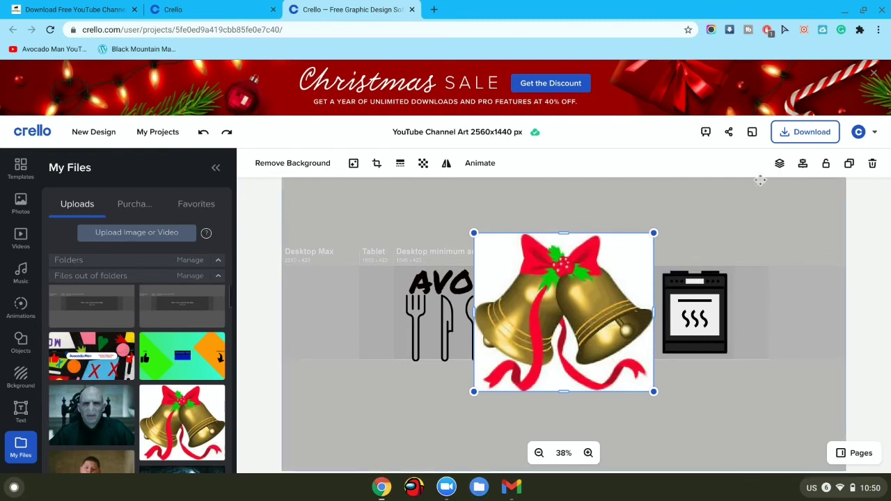
pyautogui.click(780, 164)
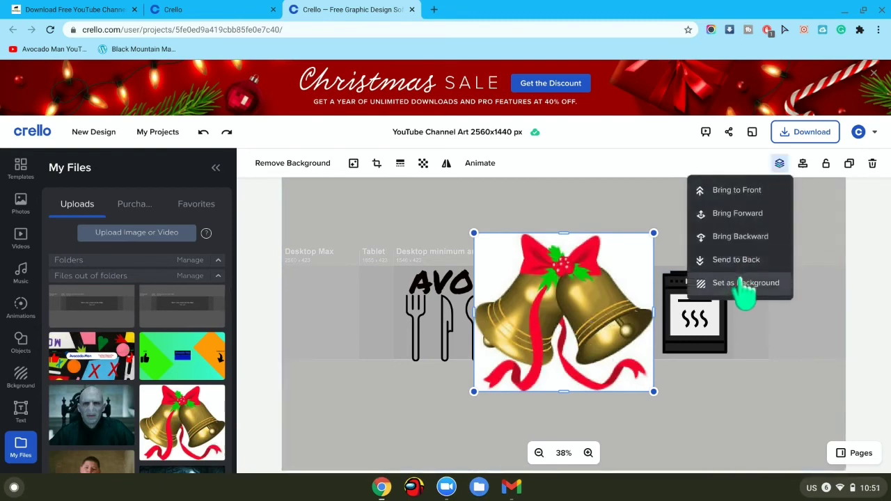
pyautogui.click(746, 283)
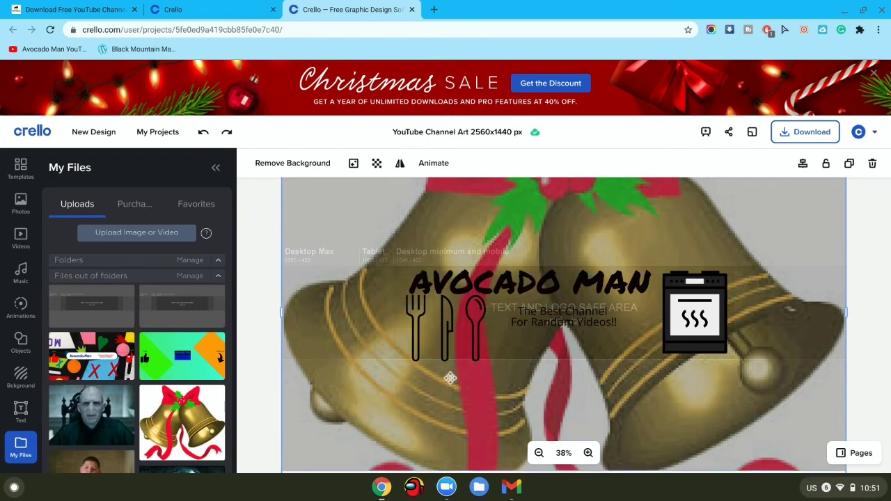
# Step: Apply the orange painted pattern from Backgrounds > Patterns as the background
pyautogui.click(20, 378)
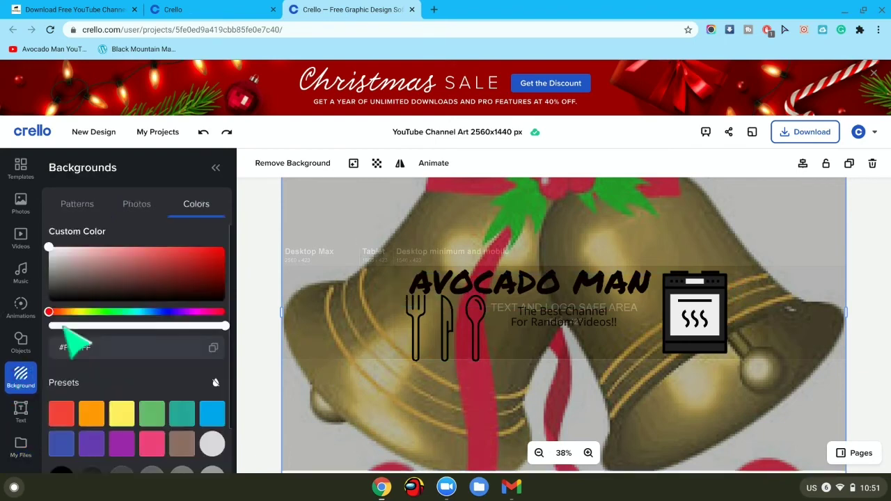
pyautogui.click(78, 209)
pyautogui.scroll(-6, 122, 334)
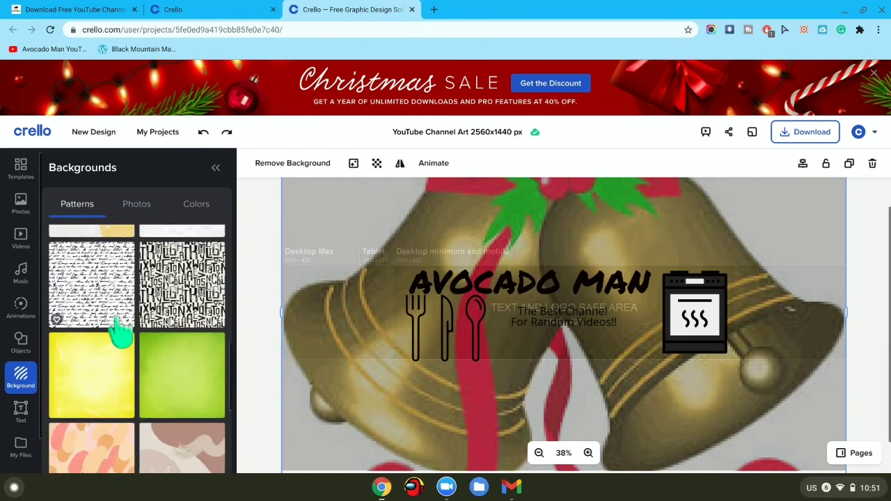
pyautogui.scroll(-6, 122, 334)
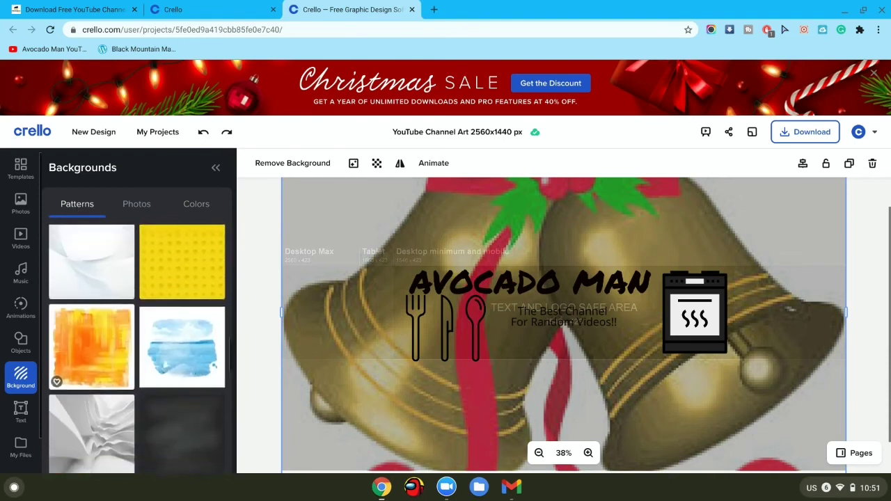
pyautogui.scroll(-1, 98, 358)
pyautogui.click(98, 358)
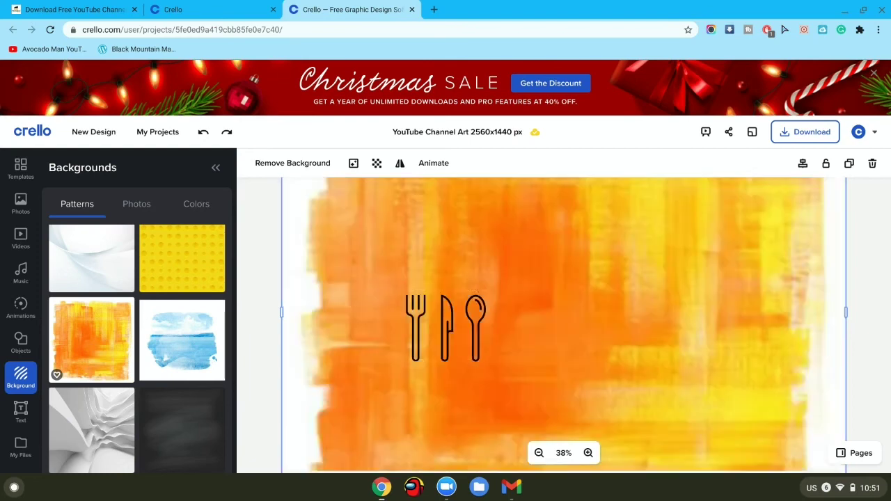
# Step: Deselect the background and bring up the Download settings
pyautogui.click(255, 328)
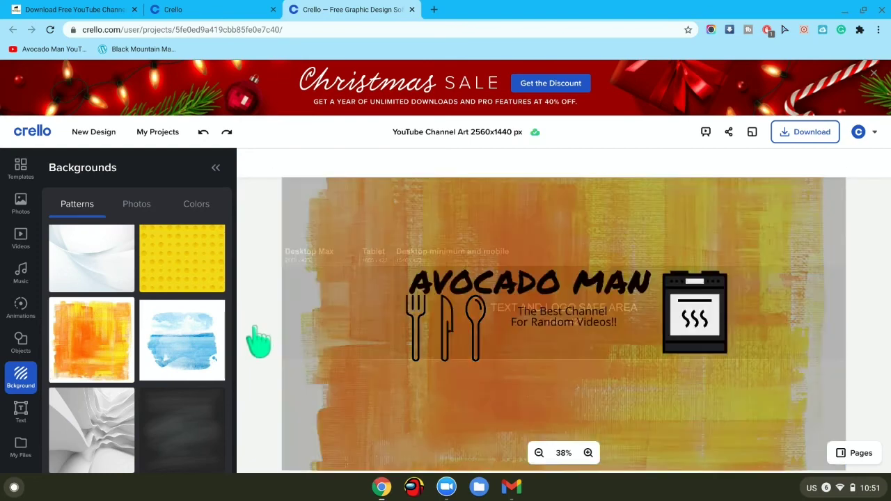
pyautogui.click(334, 344)
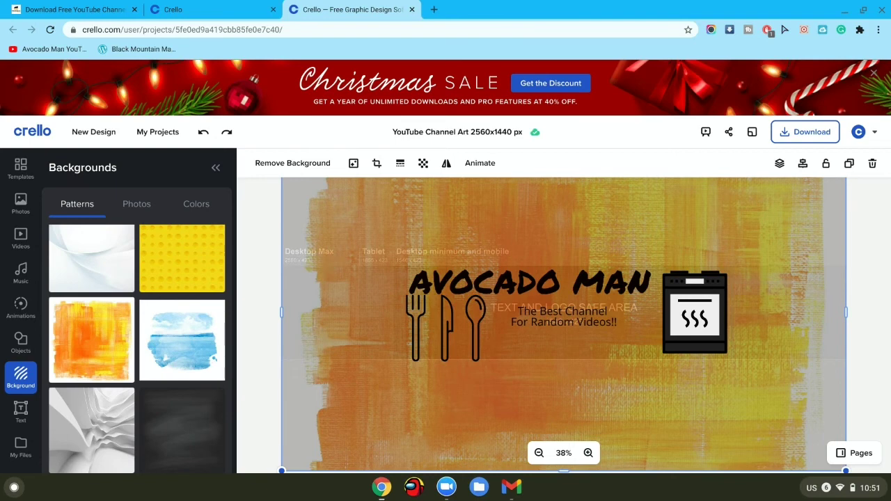
pyautogui.press('Escape')
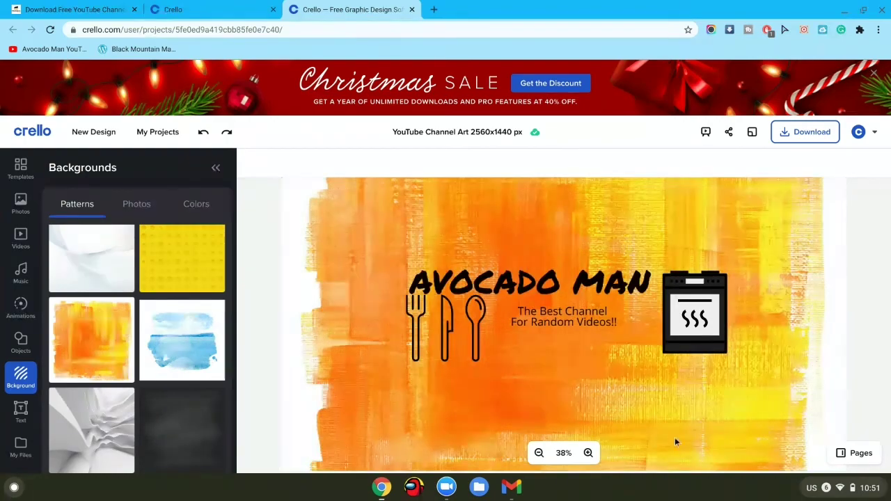
pyautogui.click(822, 134)
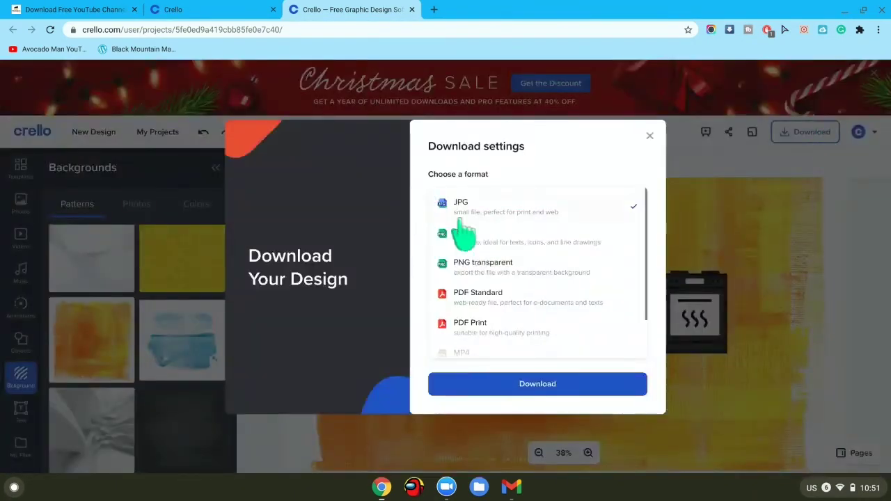
# Step: Download the design as PNG 'YouTube Channel Art 2560x1440 px (4).png' into Downloads
pyautogui.click(477, 240)
pyautogui.click(497, 386)
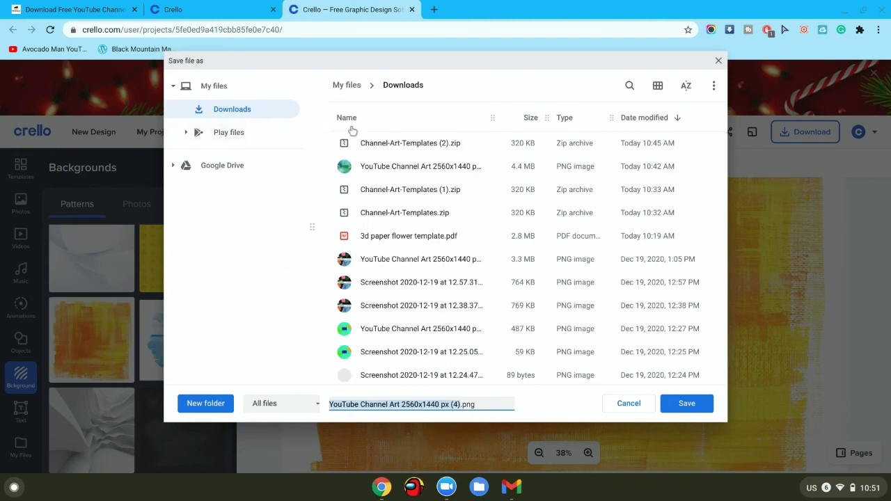
pyautogui.click(684, 404)
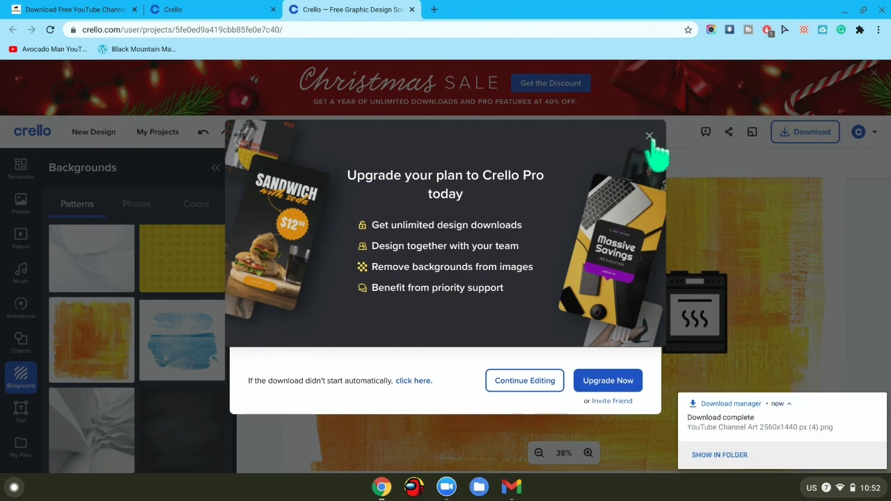
# Step: Close the Upgrade to Crello Pro offer and the download notice
pyautogui.click(648, 137)
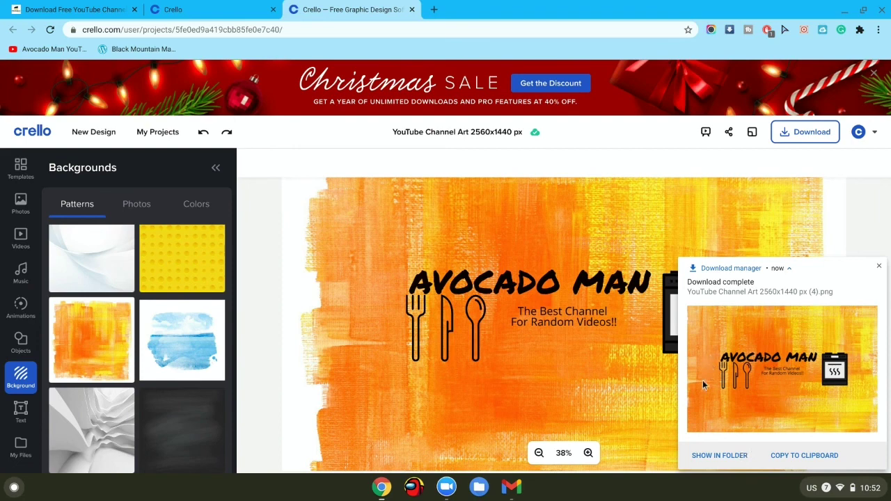
pyautogui.moveTo(703, 375); pyautogui.dragTo(255, 341)
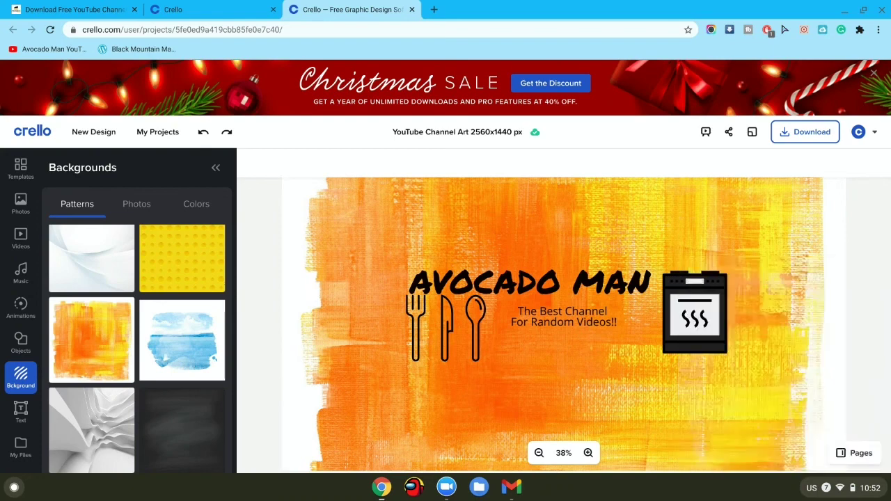